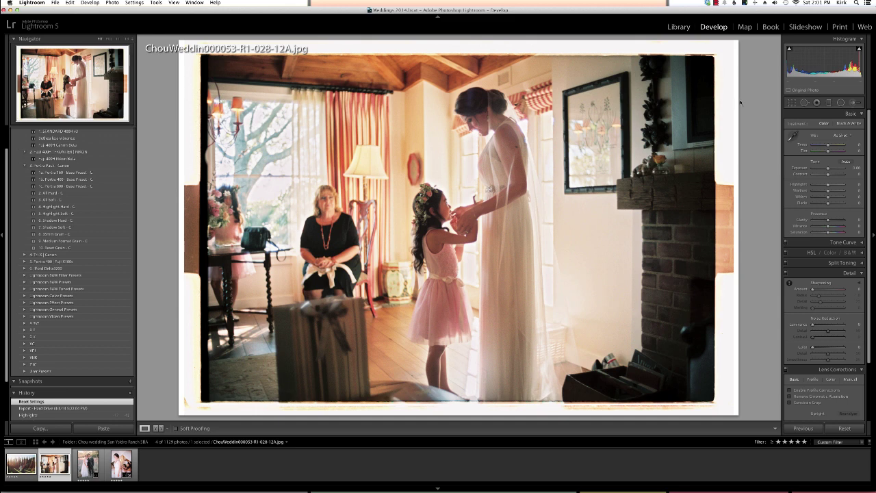
Lower the bride-and-girl photo's Blacks to -22, just where slight shadow clipping shows
{"action": "key", "text": "j"}
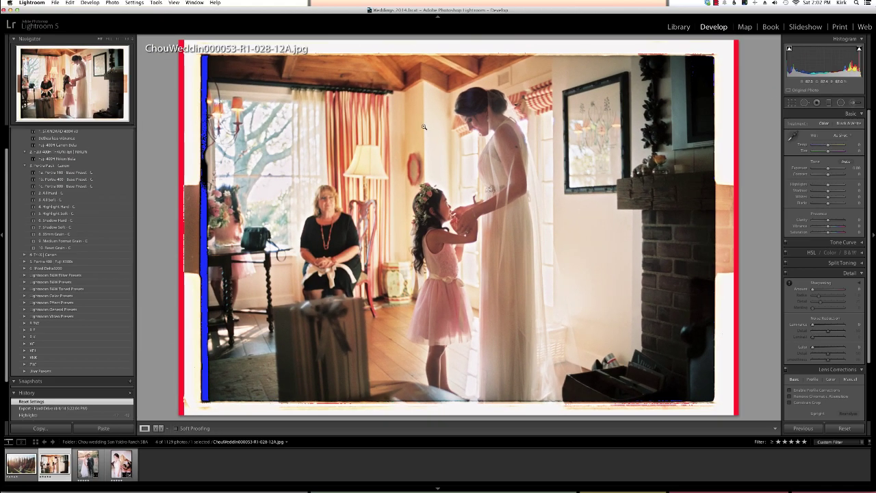
{"action": "key", "text": "j"}
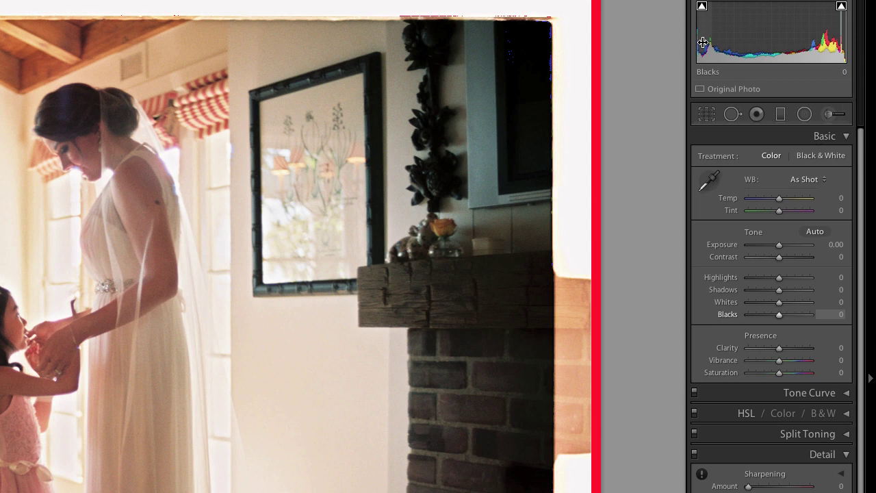
{"action": "left_click_drag", "start_coordinate": [715, 38], "coordinate": [688, 38]}
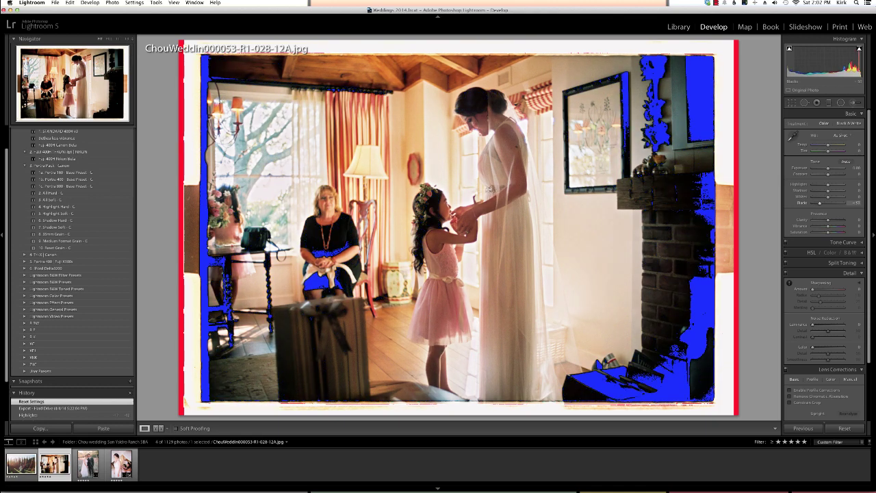
{"action": "left_click_drag", "start_coordinate": [820, 203], "coordinate": [824, 202]}
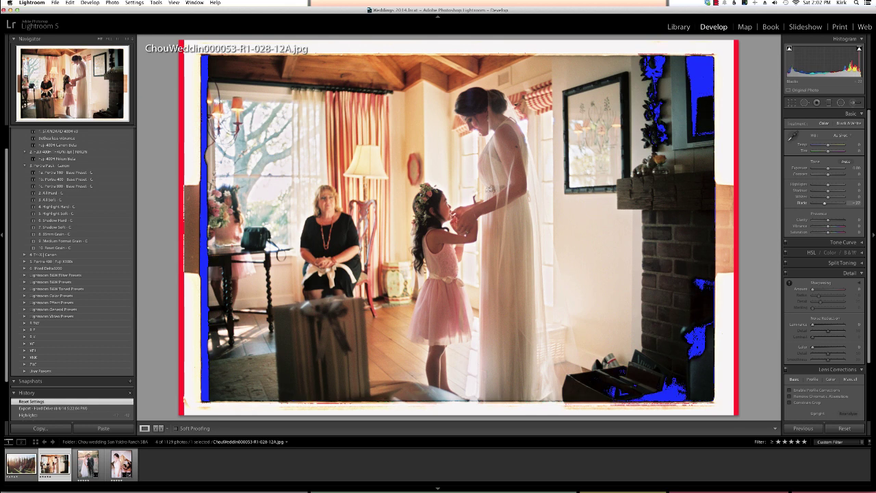
{"action": "left_click_drag", "start_coordinate": [824, 203], "coordinate": [825, 203]}
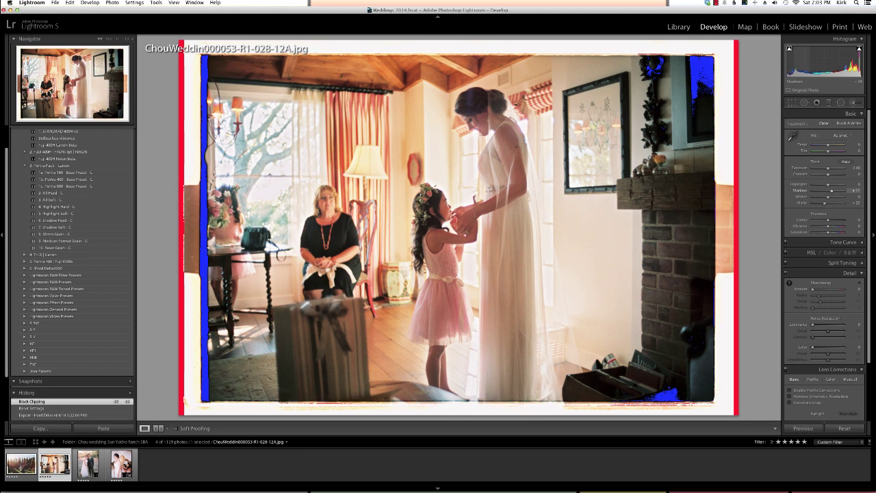
Raise Shadows to about +42 and nudge Exposure up to +0.06
{"action": "key", "text": "equal"}
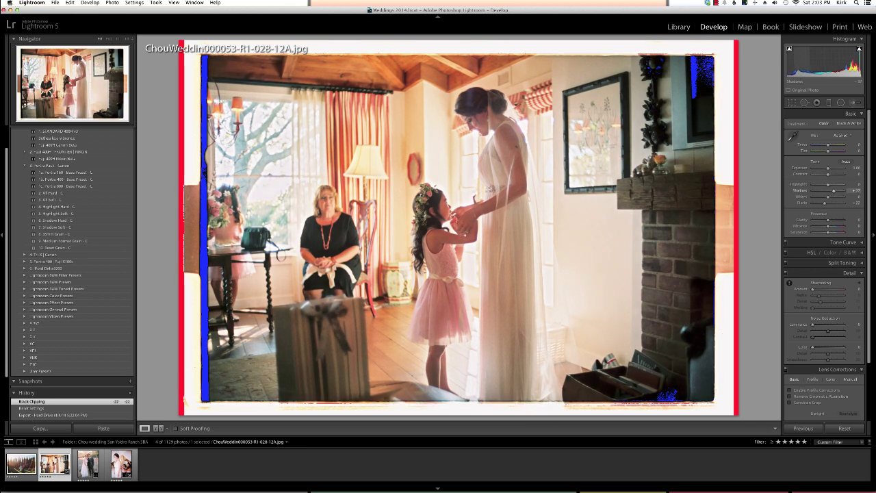
{"action": "key", "text": "equal"}
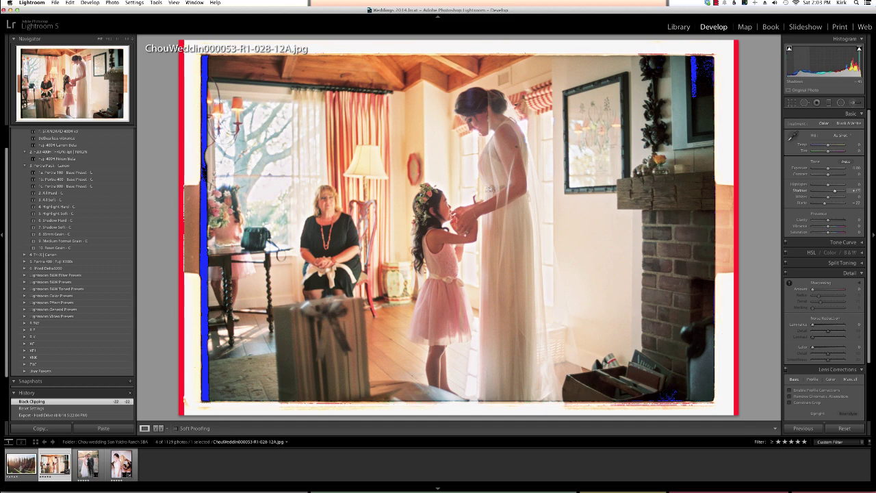
{"action": "key", "text": "equal"}
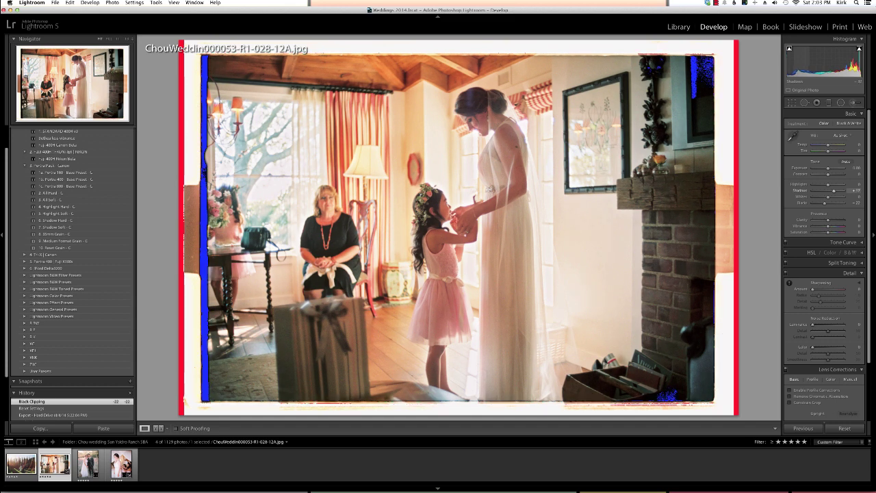
{"action": "key", "text": "equal"}
{"action": "key", "text": "minus"}
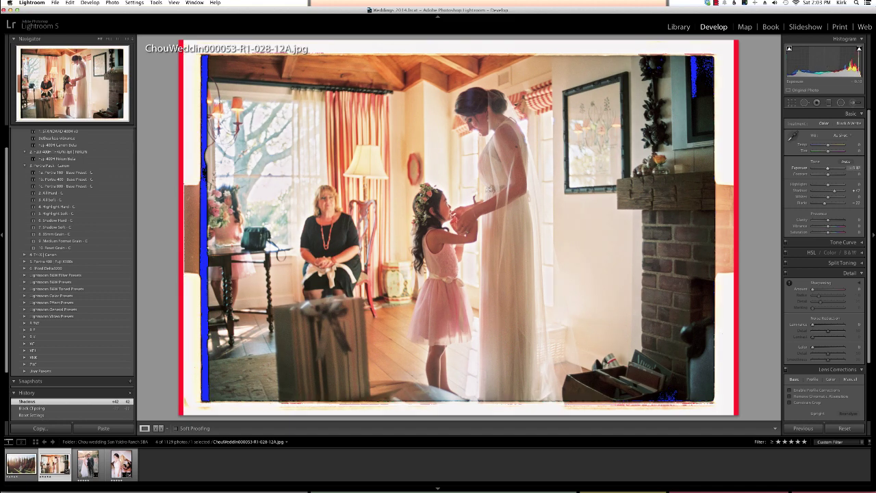
{"action": "left_click_drag", "start_coordinate": [828, 67], "coordinate": [840, 67]}
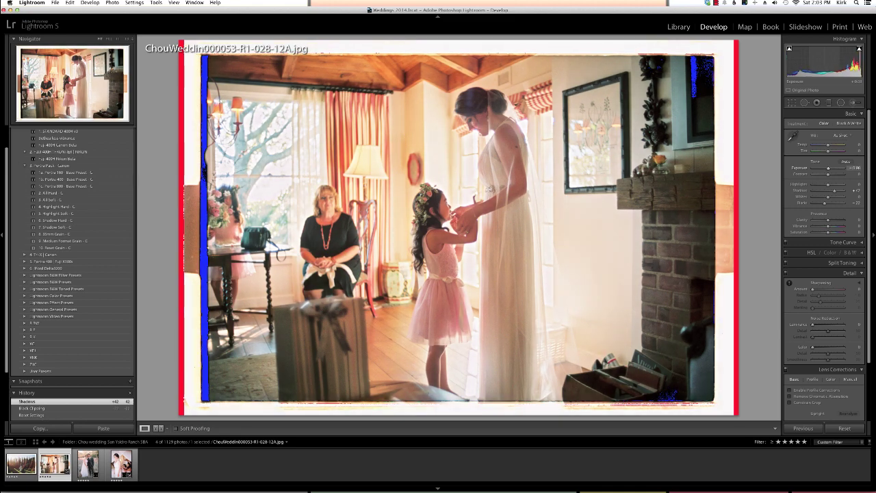
{"action": "left_click_drag", "start_coordinate": [840, 67], "coordinate": [843, 66]}
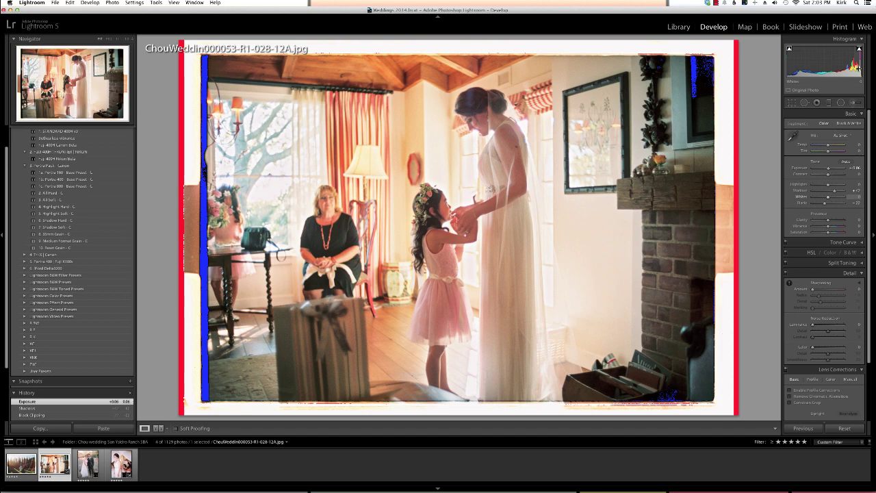
Set Whites to +41 and Highlights to -47, then hide the clipping warnings
{"action": "left_click_drag", "start_coordinate": [849, 66], "coordinate": [857, 66]}
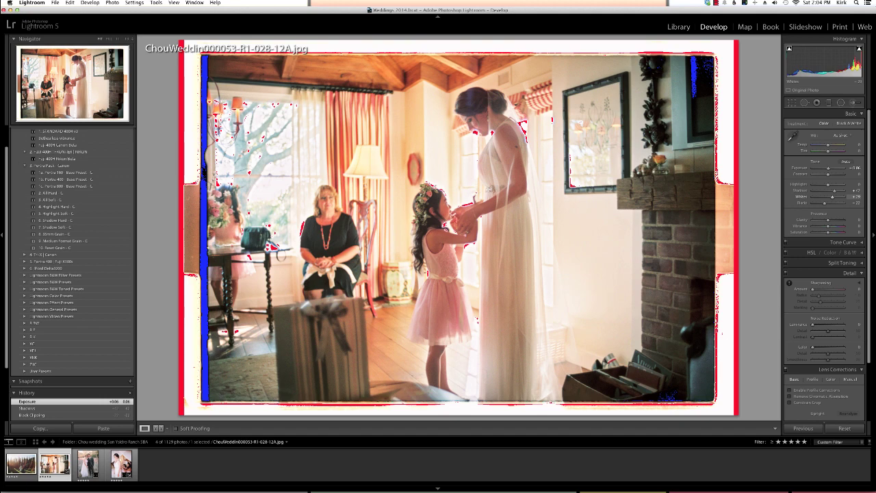
{"action": "left_click_drag", "start_coordinate": [857, 67], "coordinate": [860, 66]}
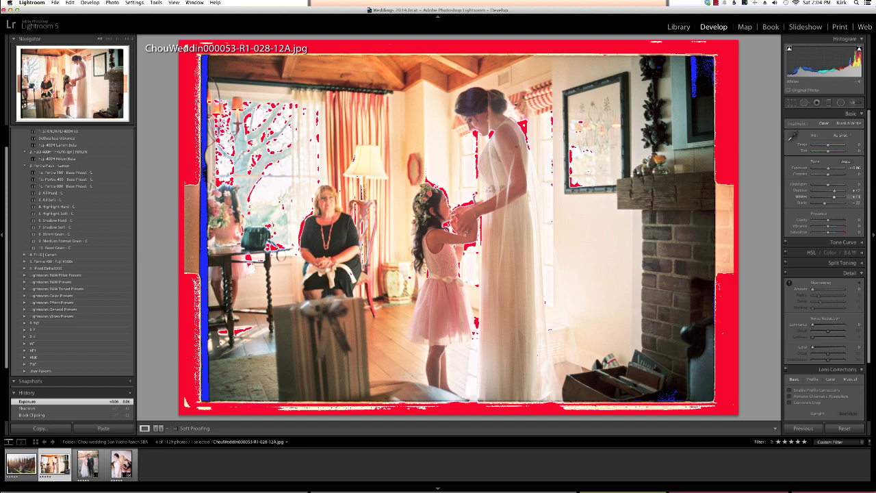
{"action": "left_click_drag", "start_coordinate": [859, 66], "coordinate": [859, 66]}
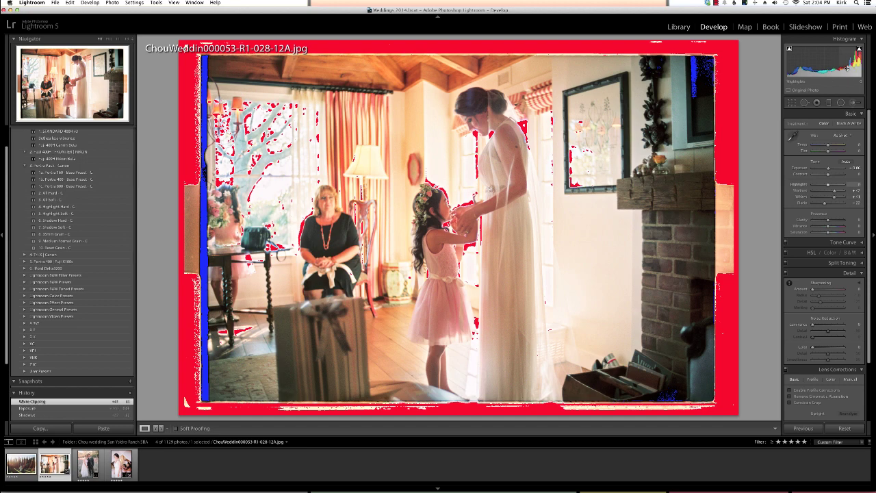
{"action": "left_click_drag", "start_coordinate": [849, 67], "coordinate": [840, 68]}
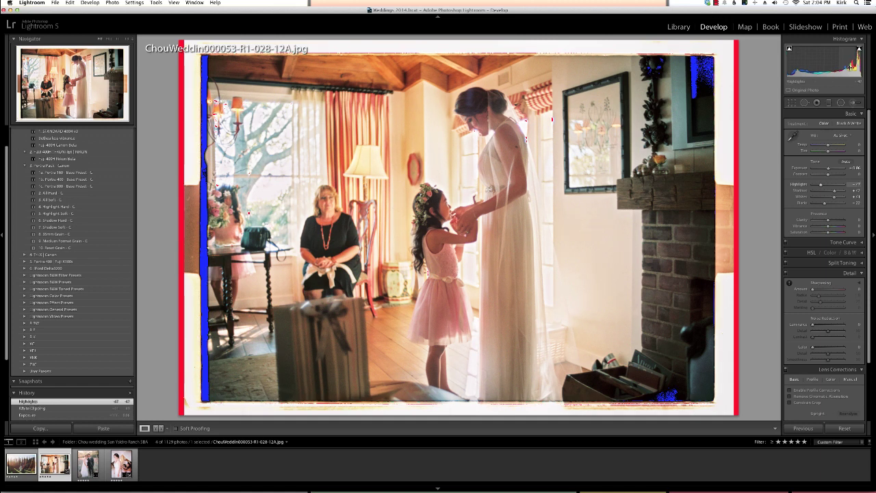
{"action": "key", "text": "j"}
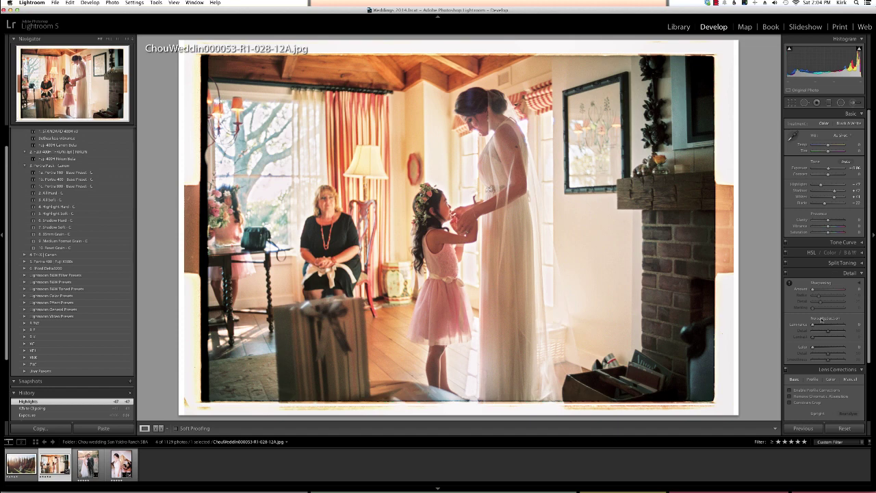
Compare before and after via Reset and undo/redo, keep the edits, and cool Temp to -5
{"action": "left_click", "coordinate": [844, 429]}
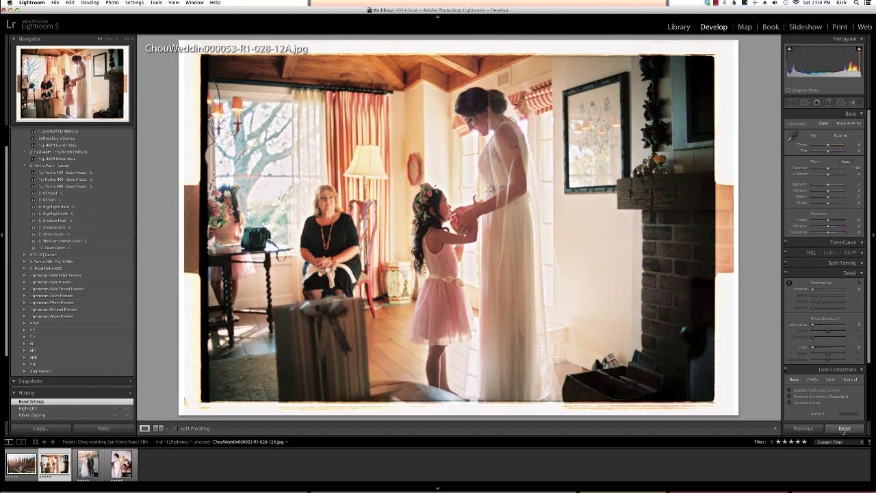
{"action": "key", "text": "super+z"}
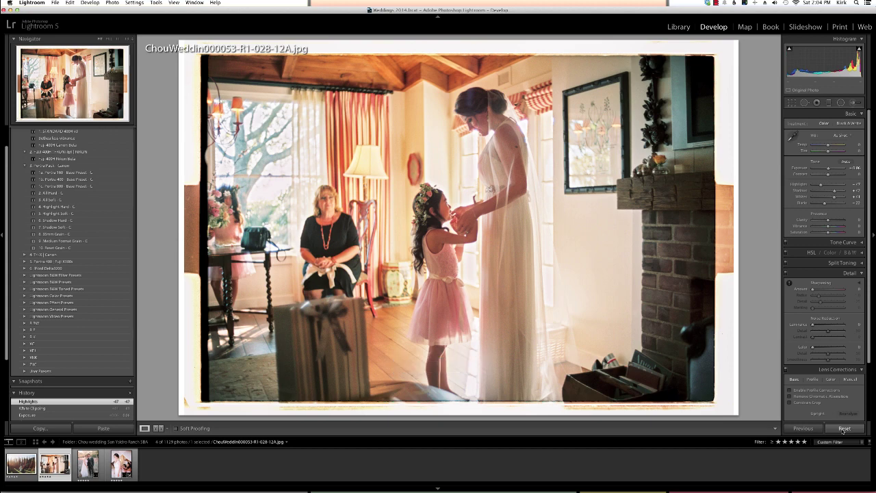
{"action": "key", "text": "super+shift+z"}
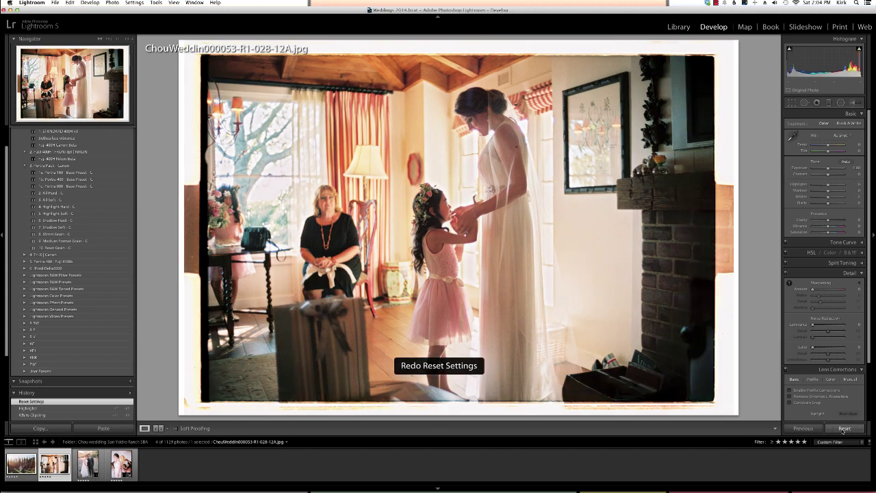
{"action": "key", "text": "super+z"}
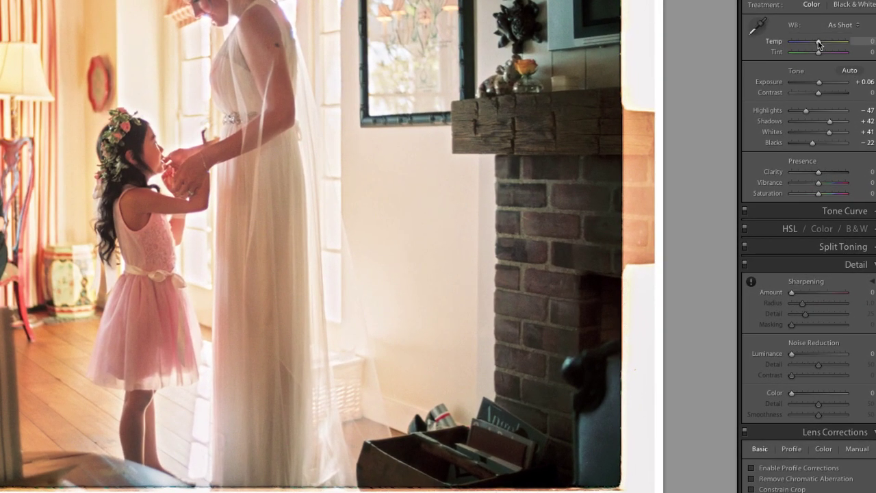
{"action": "left_click_drag", "start_coordinate": [818, 42], "coordinate": [817, 42]}
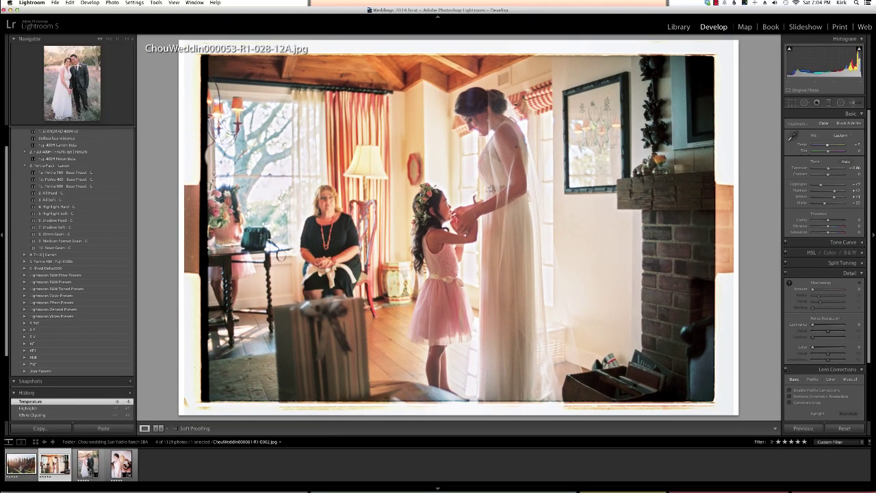
On the bride-and-groom portrait, deepen Blacks and set Shadows +58, Whites +48, Highlights -46
{"action": "left_click", "coordinate": [87, 465]}
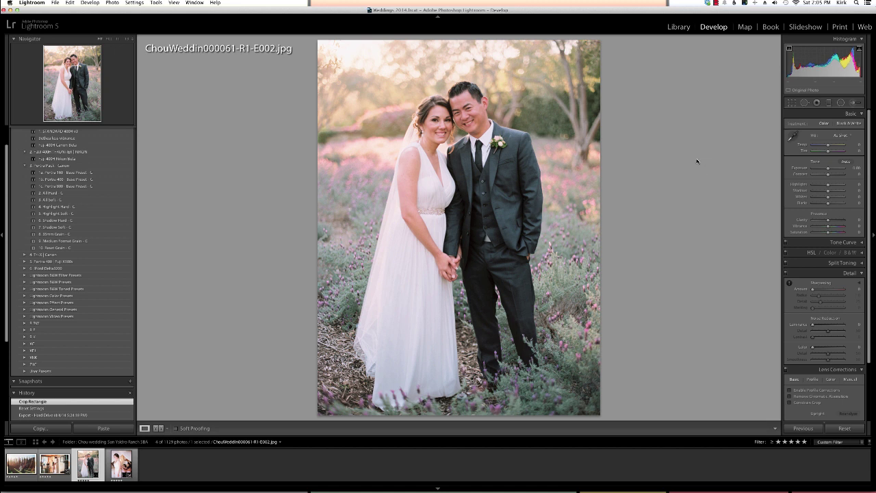
{"action": "left_click_drag", "start_coordinate": [795, 66], "coordinate": [787, 69]}
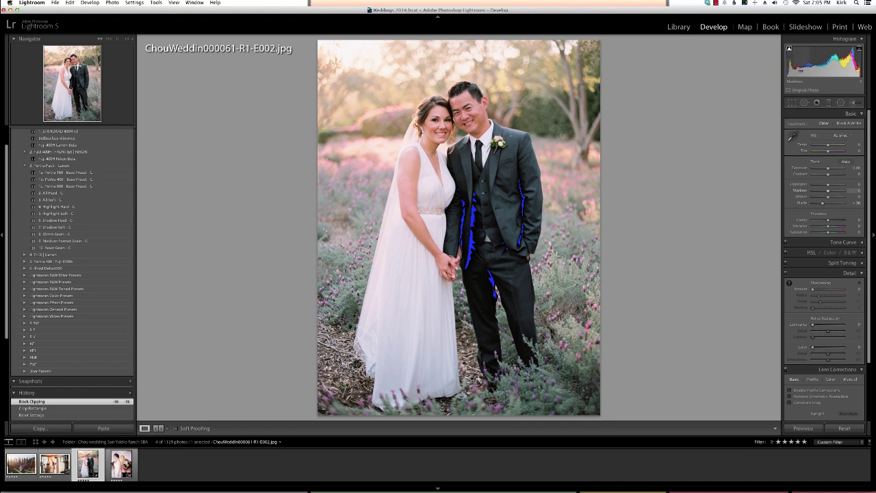
{"action": "left_click_drag", "start_coordinate": [801, 70], "coordinate": [802, 69]}
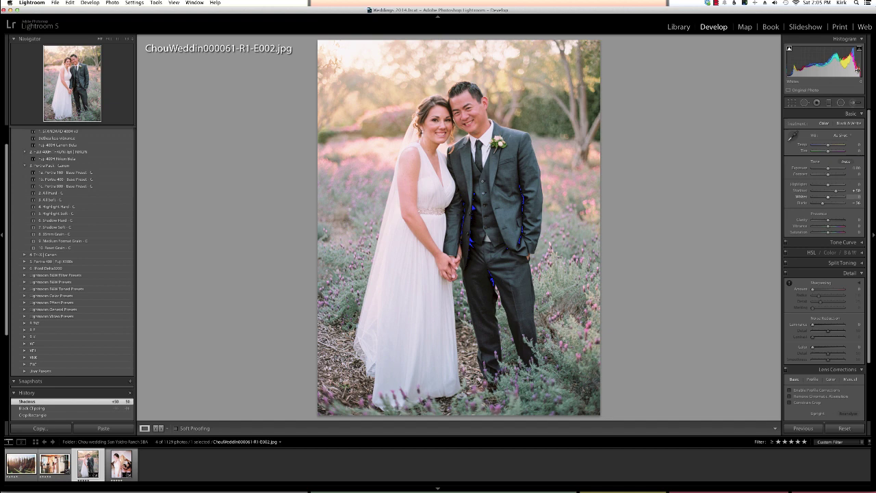
{"action": "left_click_drag", "start_coordinate": [846, 56], "coordinate": [859, 66]}
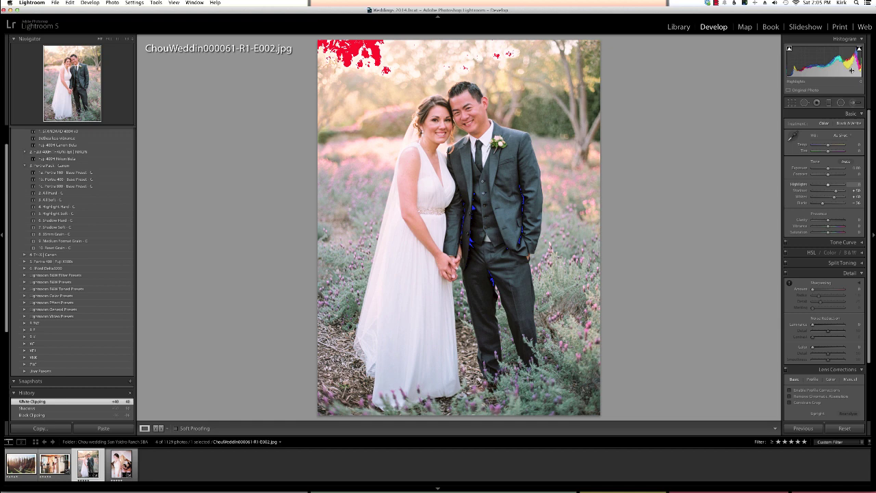
{"action": "left_click_drag", "start_coordinate": [851, 71], "coordinate": [838, 71]}
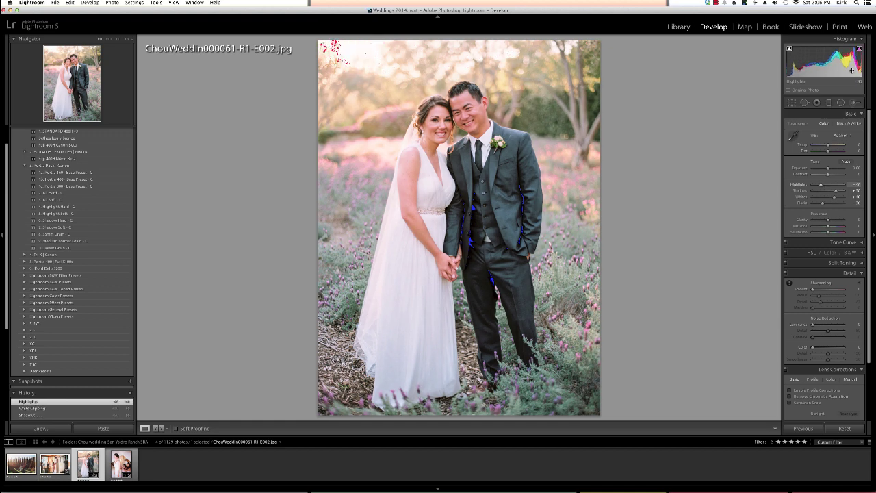
{"action": "left_click", "coordinate": [844, 428]}
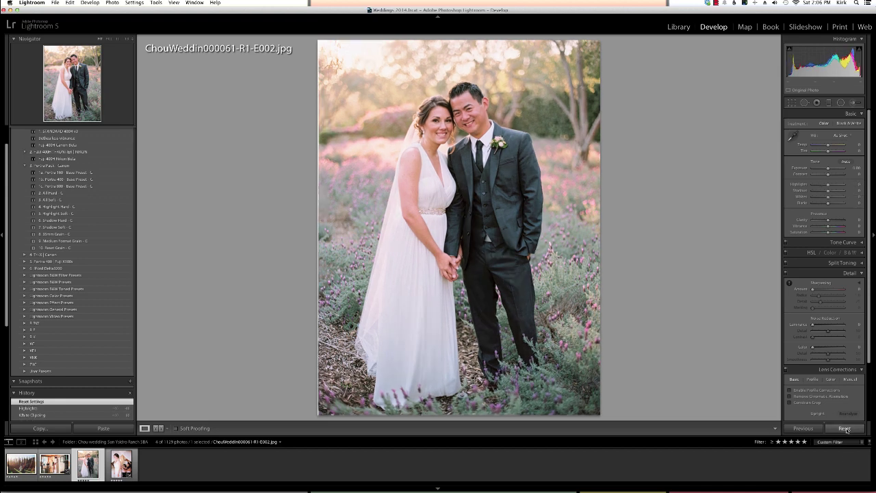
{"action": "key", "text": "super+z"}
{"action": "key", "text": "super+shift+z"}
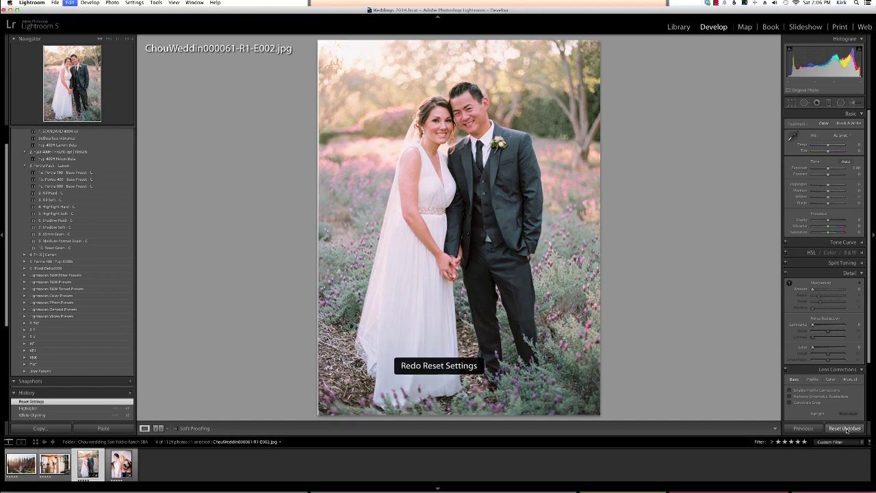
{"action": "key", "text": "super+z"}
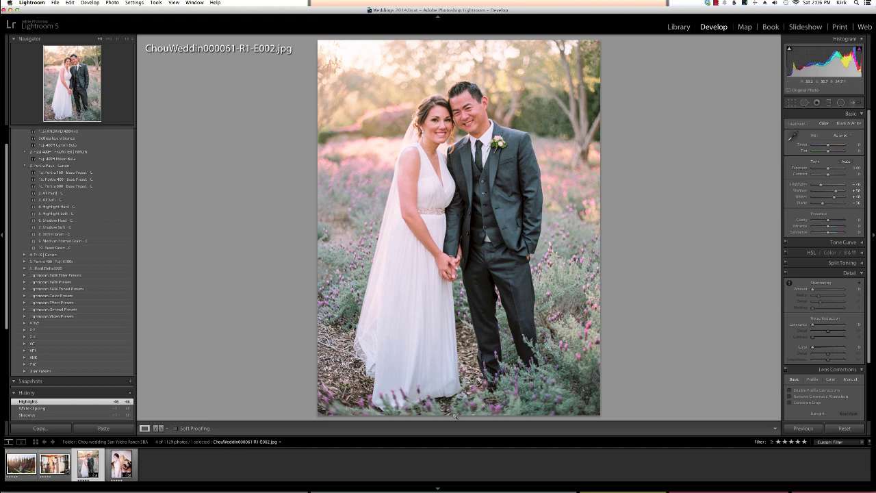
On the bridesmaids photo, deepen Blacks, lift Shadows, raise Whites, and add a slight magenta Tint
{"action": "key", "text": "Right"}
{"action": "key", "text": "super+shift+v"}
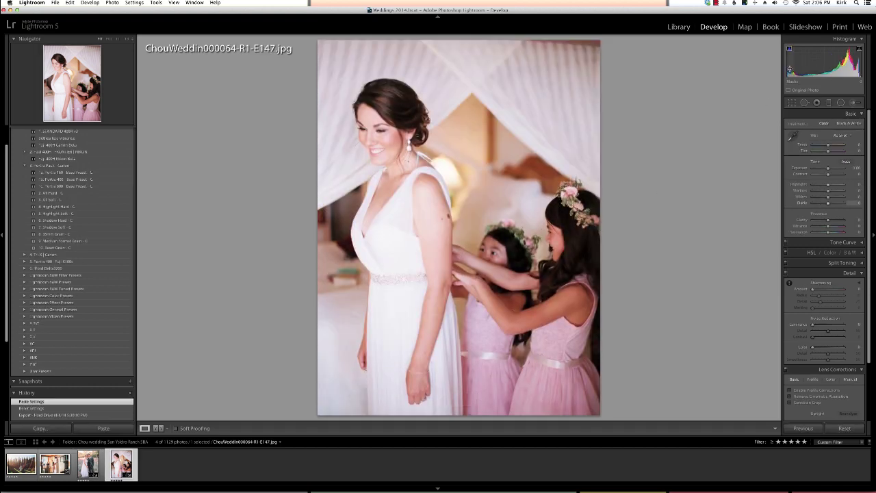
{"action": "left_click_drag", "start_coordinate": [790, 69], "coordinate": [789, 69]}
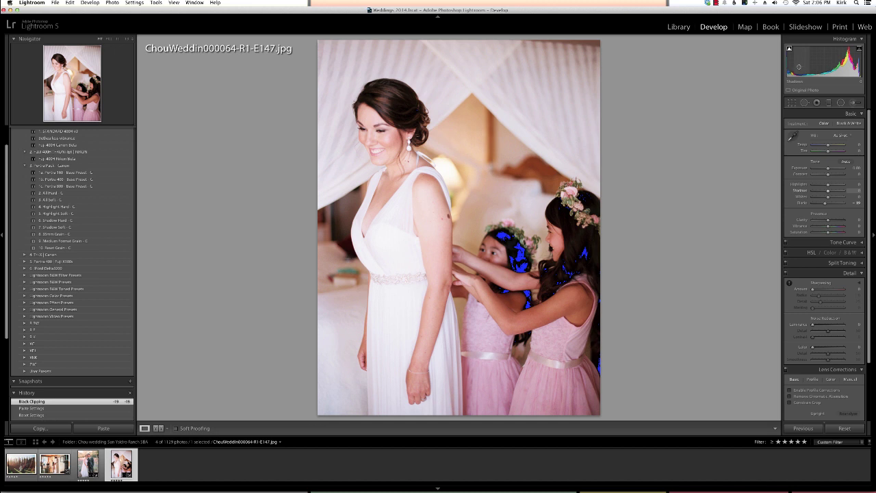
{"action": "left_click_drag", "start_coordinate": [799, 69], "coordinate": [811, 68]}
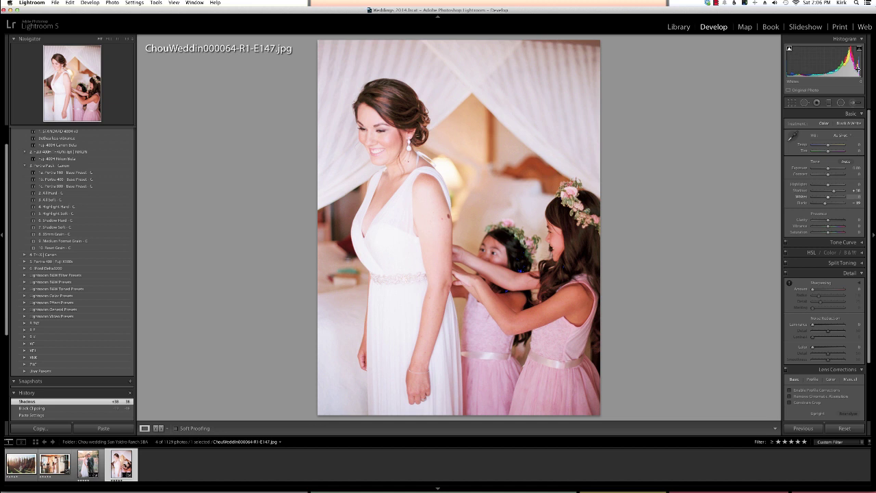
{"action": "mouse_move", "coordinate": [848, 65]}
{"action": "left_mouse_down"}
{"action": "mouse_move", "coordinate": [862, 65]}
{"action": "mouse_move", "coordinate": [843, 69]}
{"action": "mouse_move", "coordinate": [850, 69]}
{"action": "left_mouse_up"}
{"action": "key", "text": "j"}
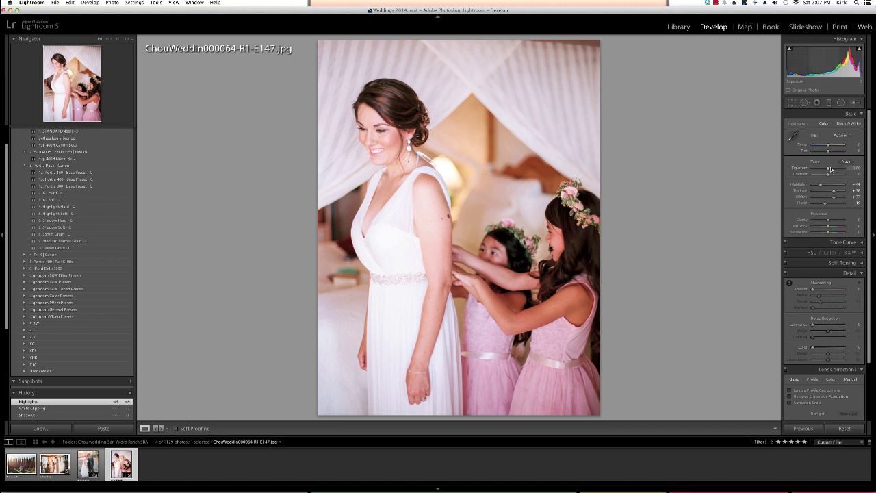
{"action": "left_click_drag", "start_coordinate": [828, 152], "coordinate": [829, 153]}
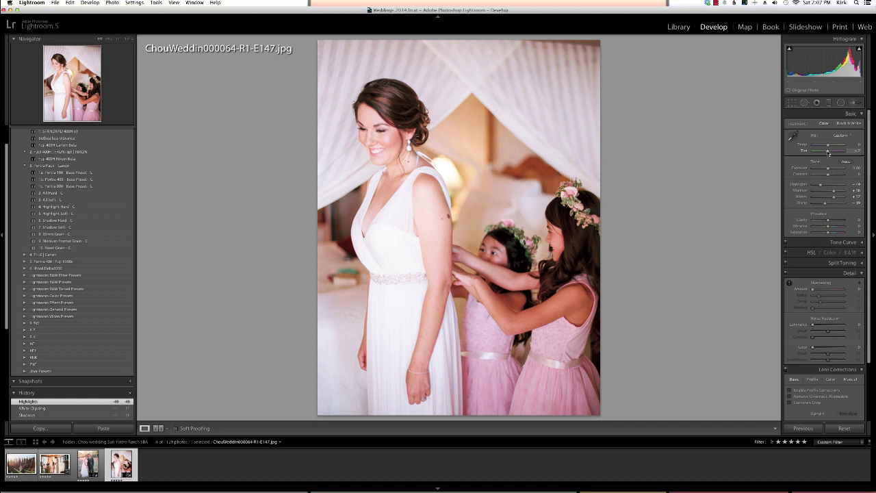
{"action": "left_click_drag", "start_coordinate": [828, 152], "coordinate": [827, 152]}
Compare the bridesmaids photo with its unedited scan, keep the edits, and open the cypress-tree photo
{"action": "left_click", "coordinate": [839, 429]}
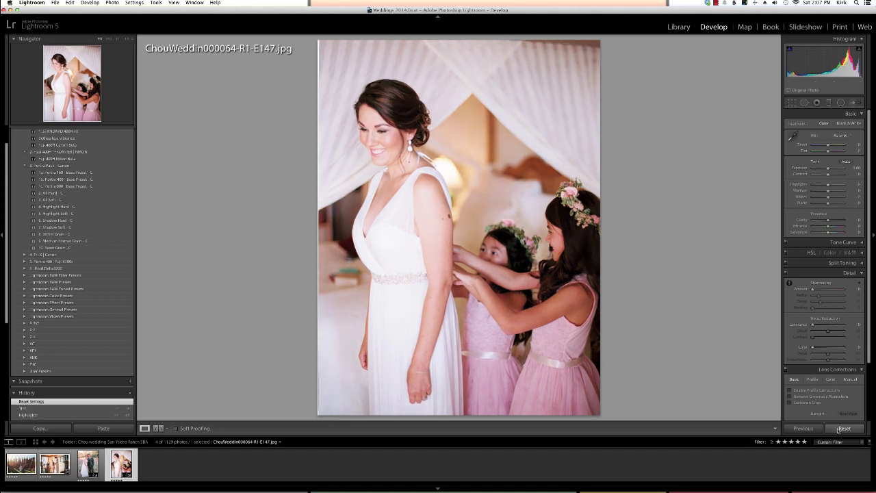
{"action": "key", "text": "super+z"}
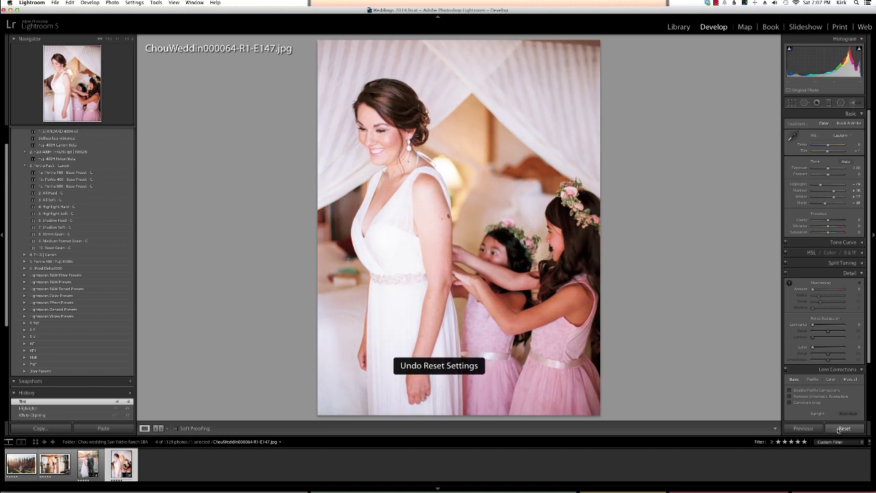
{"action": "key", "text": "super+shift+z"}
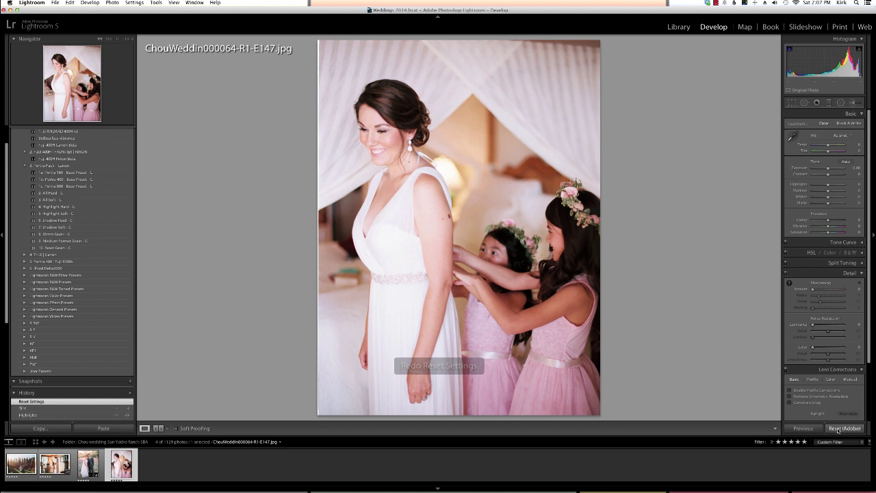
{"action": "key", "text": "super+z"}
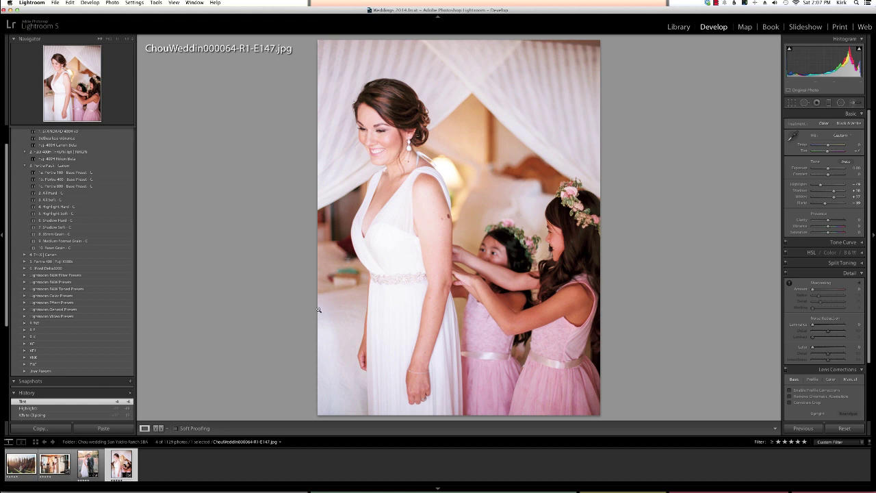
{"action": "left_click", "coordinate": [21, 464]}
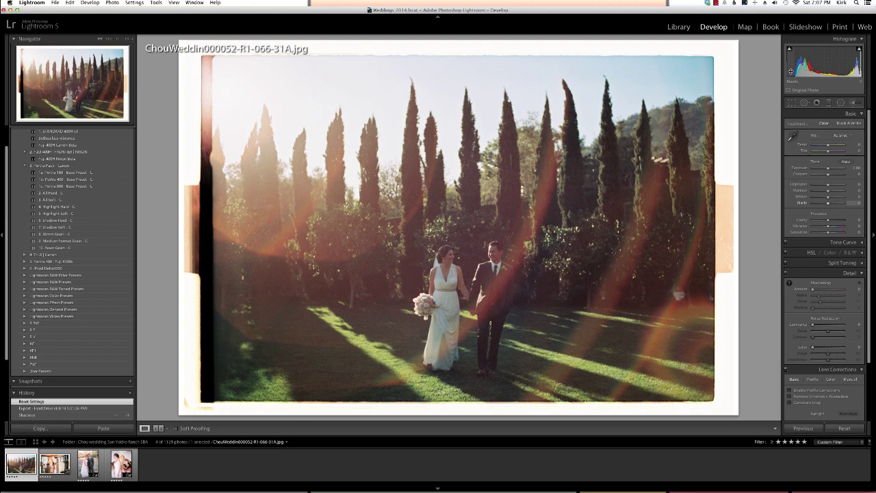
With clipping shown, set Blacks to -42 just short of heavy clipping and Shadows to +19
{"action": "key", "text": "j"}
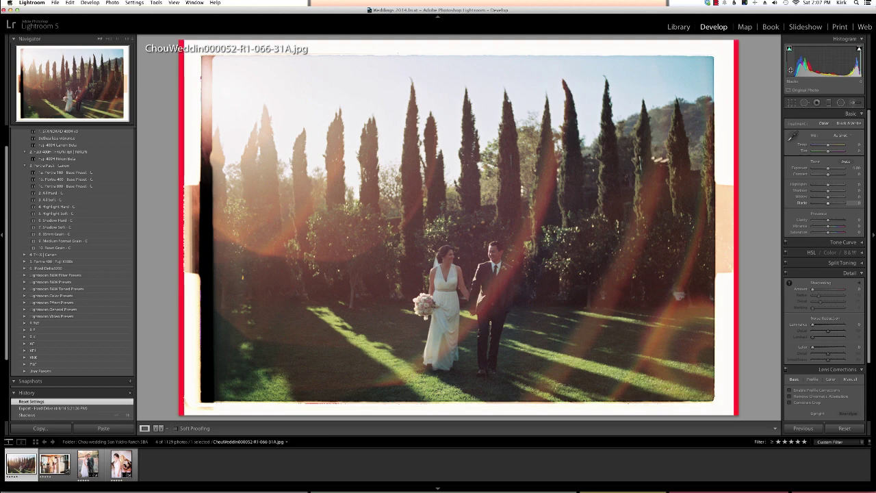
{"action": "left_click_drag", "start_coordinate": [791, 70], "coordinate": [784, 70]}
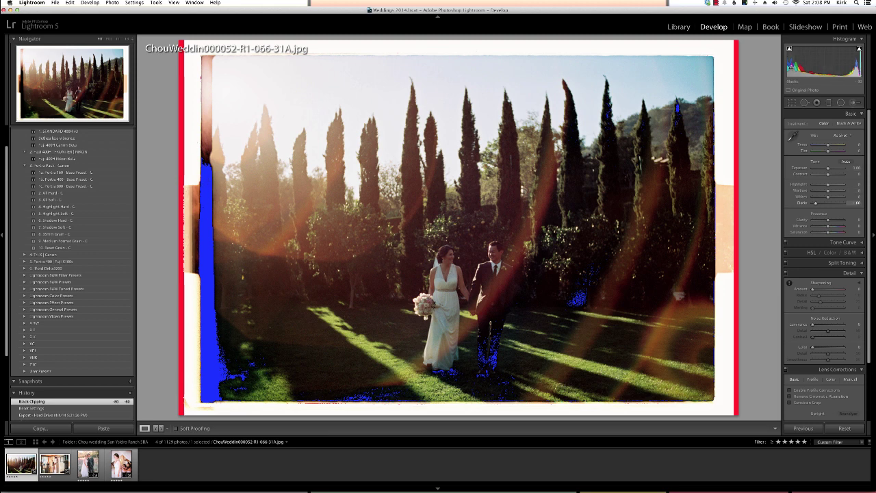
{"action": "left_click_drag", "start_coordinate": [790, 67], "coordinate": [788, 67]}
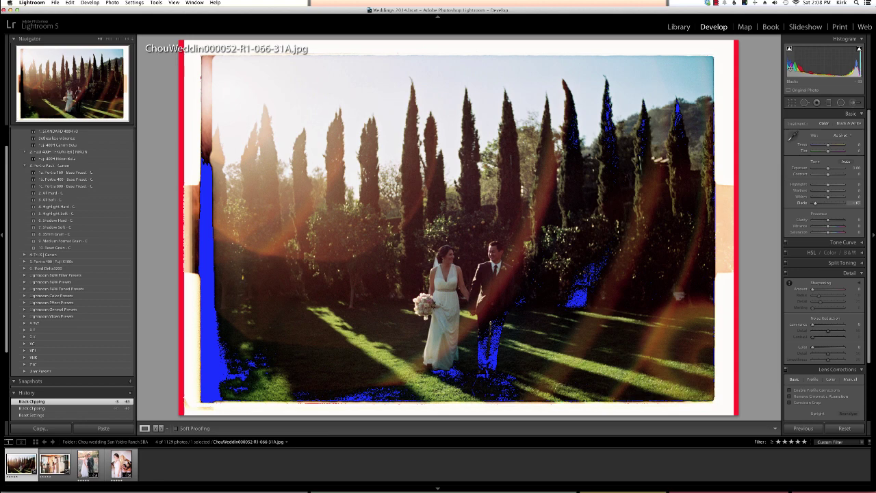
{"action": "left_click_drag", "start_coordinate": [787, 67], "coordinate": [869, 69]}
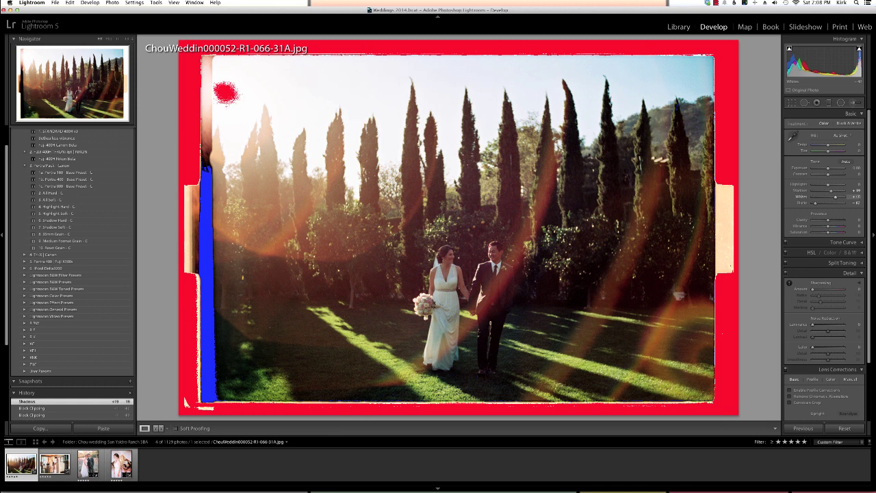
Set Highlights to -23 and Exposure to +0.42, then lower Blacks slightly while checking clipping
{"action": "left_click_drag", "start_coordinate": [869, 68], "coordinate": [838, 70]}
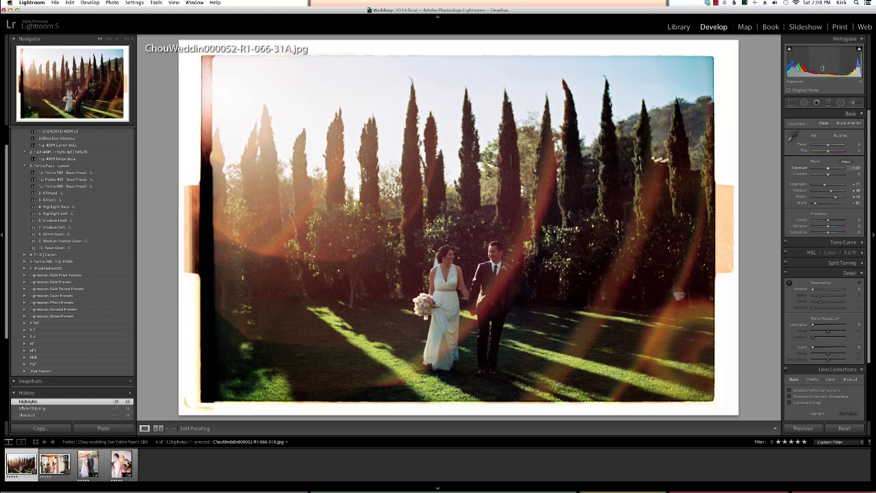
{"action": "left_click_drag", "start_coordinate": [822, 68], "coordinate": [830, 69]}
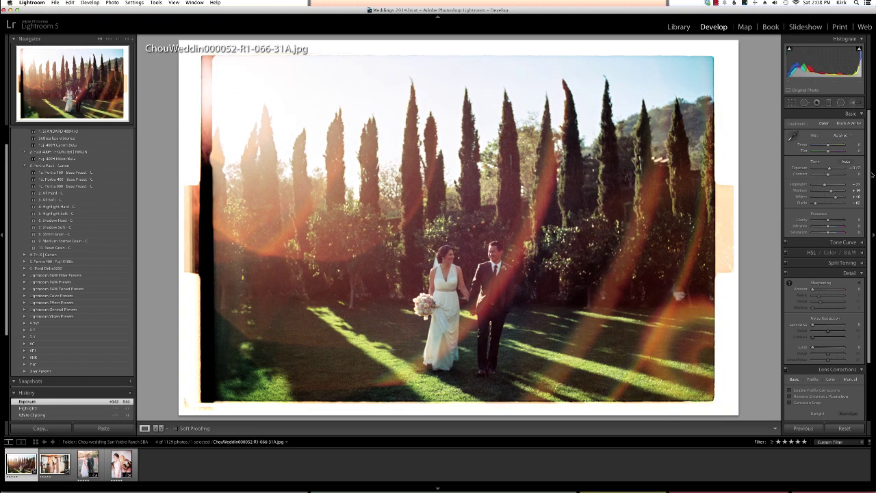
{"action": "key", "text": "j"}
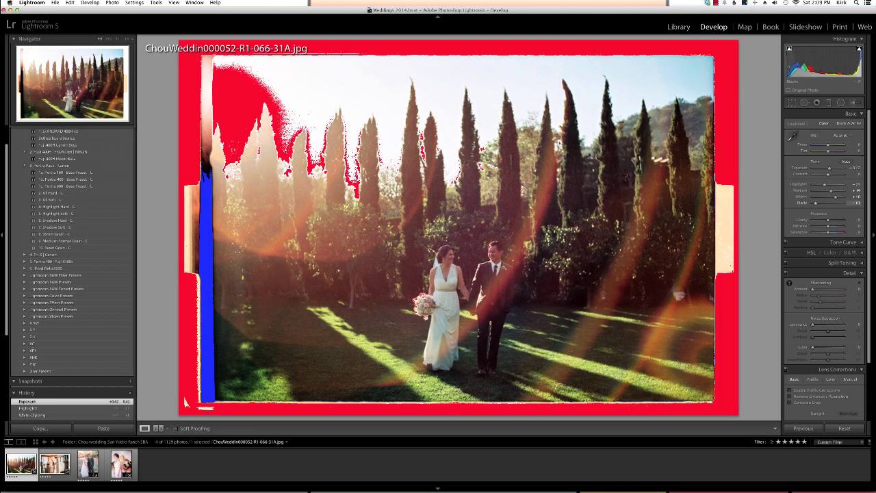
{"action": "left_click_drag", "start_coordinate": [798, 69], "coordinate": [790, 69]}
{"action": "key", "text": "j"}
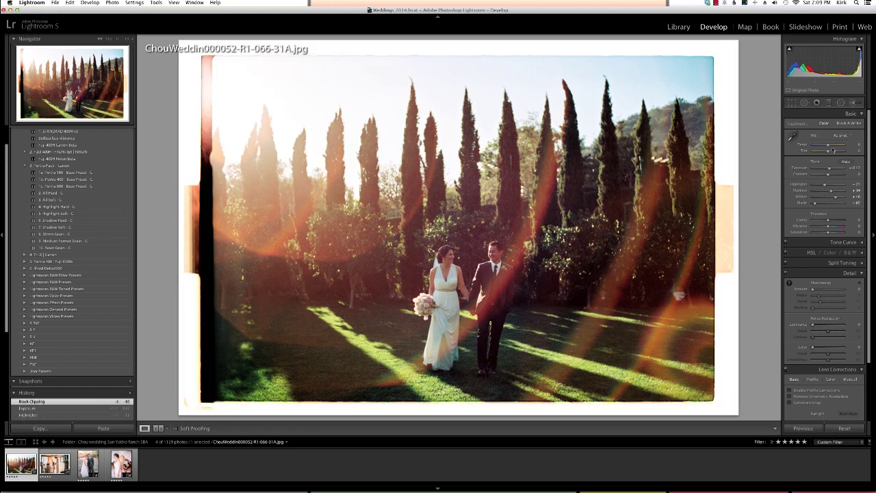
Cool the temperature slightly, compare with the unedited scan keeping edits, then show the Library grid
{"action": "left_click_drag", "start_coordinate": [827, 146], "coordinate": [826, 154]}
{"action": "left_click", "coordinate": [845, 429]}
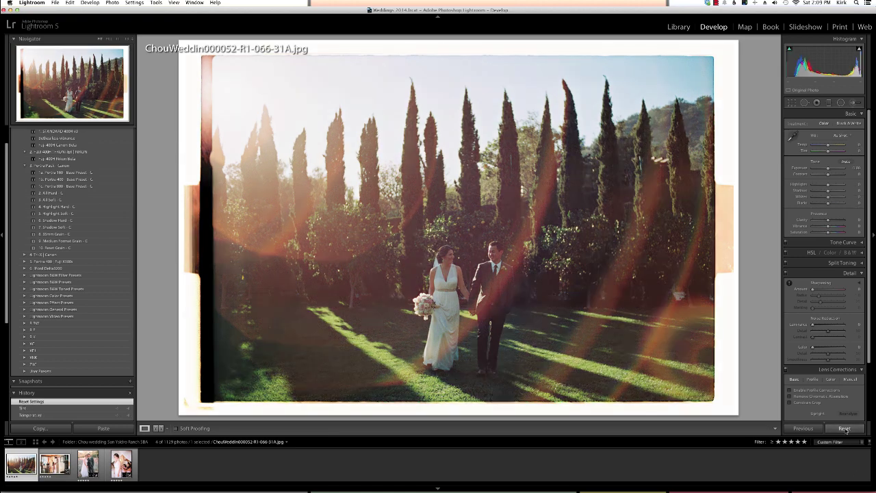
{"action": "key", "text": "super+z"}
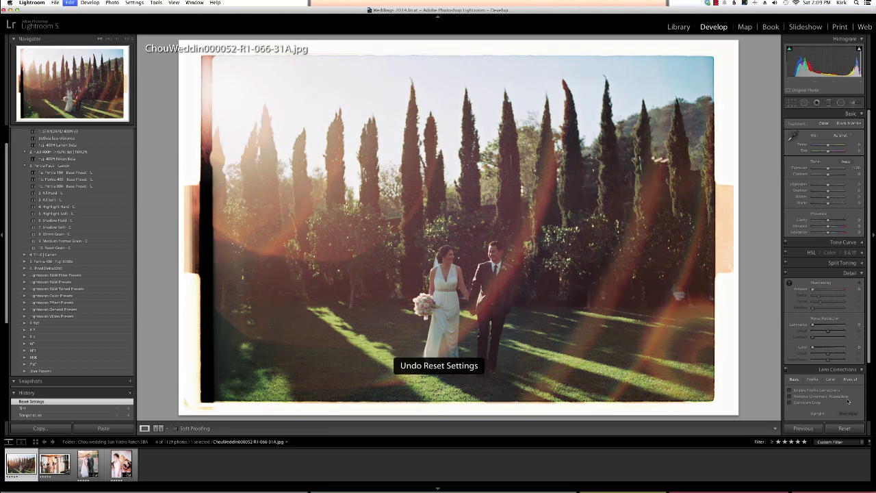
{"action": "key", "text": "shift"}
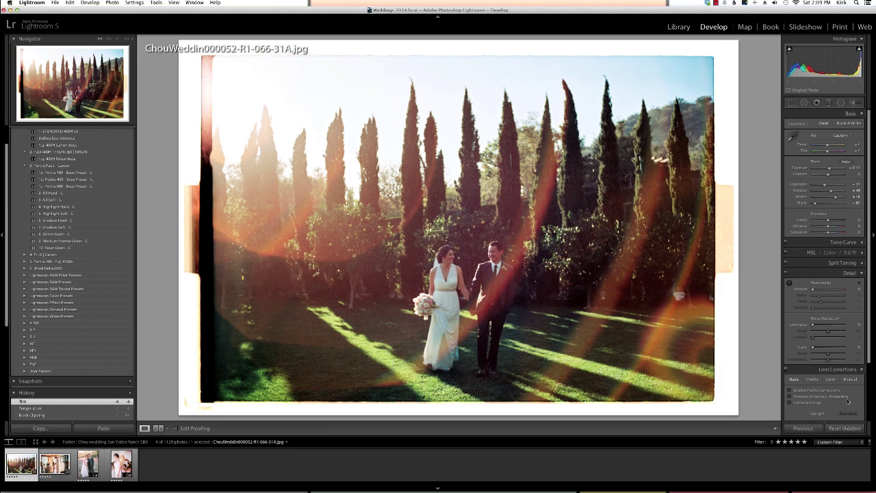
{"action": "key", "text": "super+shift+z"}
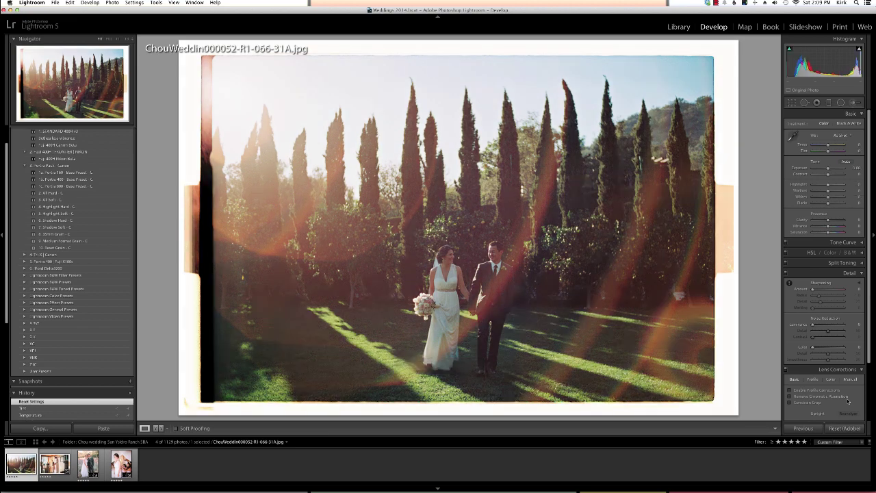
{"action": "key", "text": "super+z"}
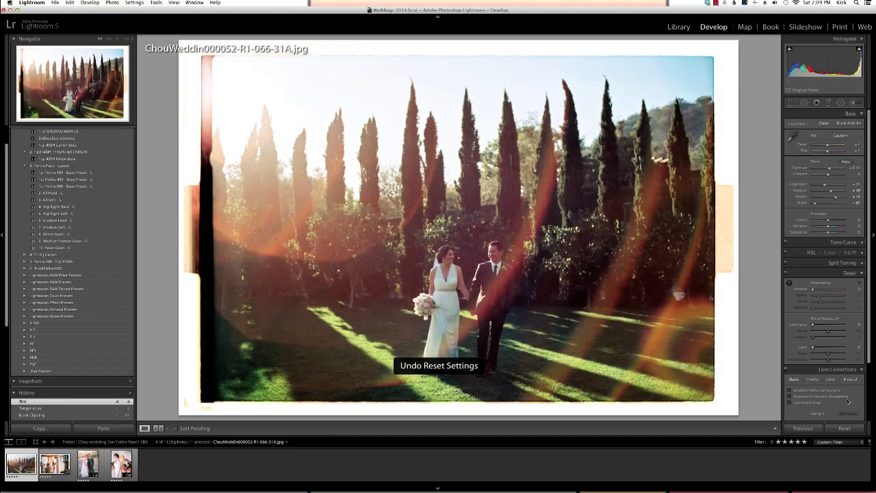
{"action": "left_click", "coordinate": [678, 27]}
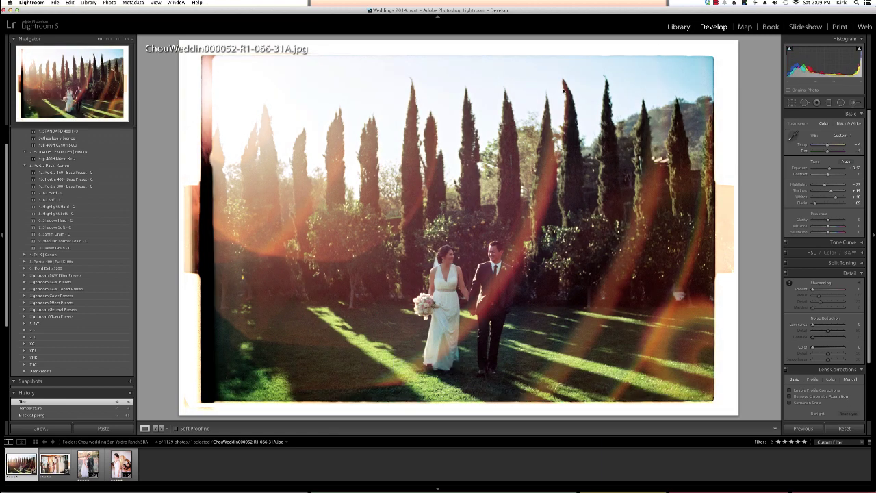
{"action": "key", "text": "g"}
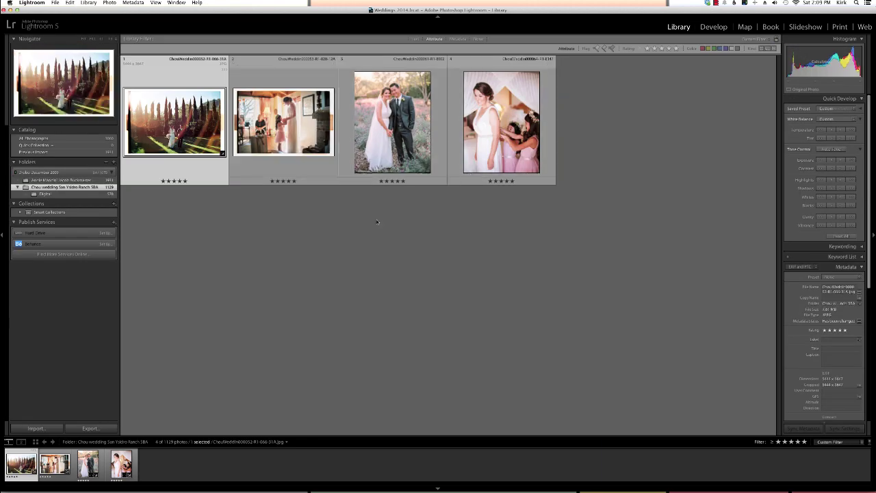
Filter to one-star-and-higher photos and open the black-and-white groom-on-sofa shot in Loupe
{"action": "left_click", "coordinate": [778, 443]}
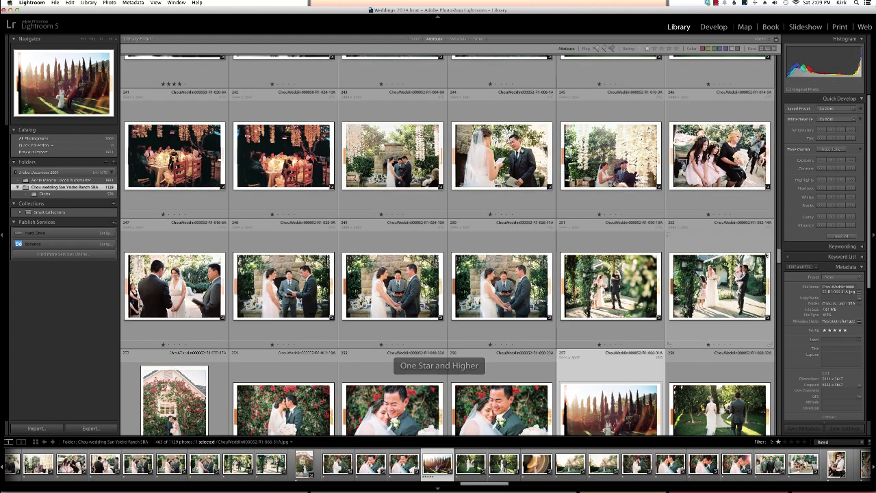
{"action": "mouse_move", "coordinate": [779, 257]}
{"action": "left_mouse_down"}
{"action": "mouse_move", "coordinate": [767, 80]}
{"action": "mouse_move", "coordinate": [767, 244]}
{"action": "left_mouse_up"}
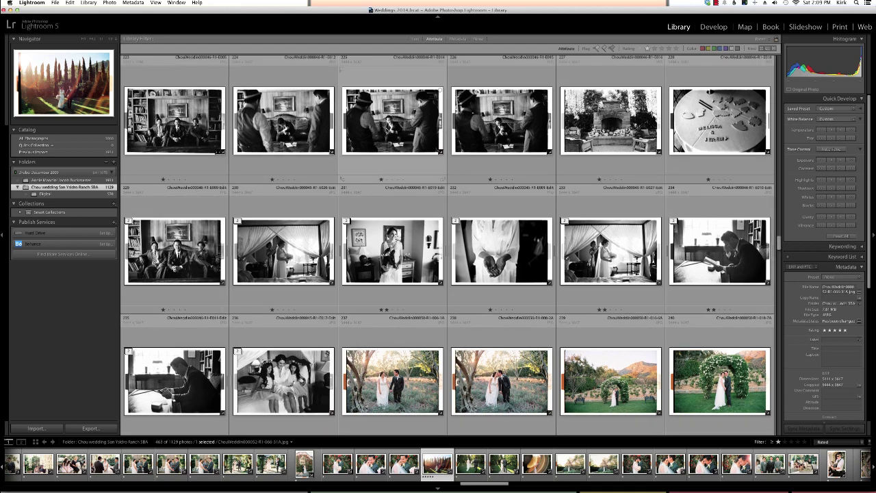
{"action": "double_click", "coordinate": [387, 129]}
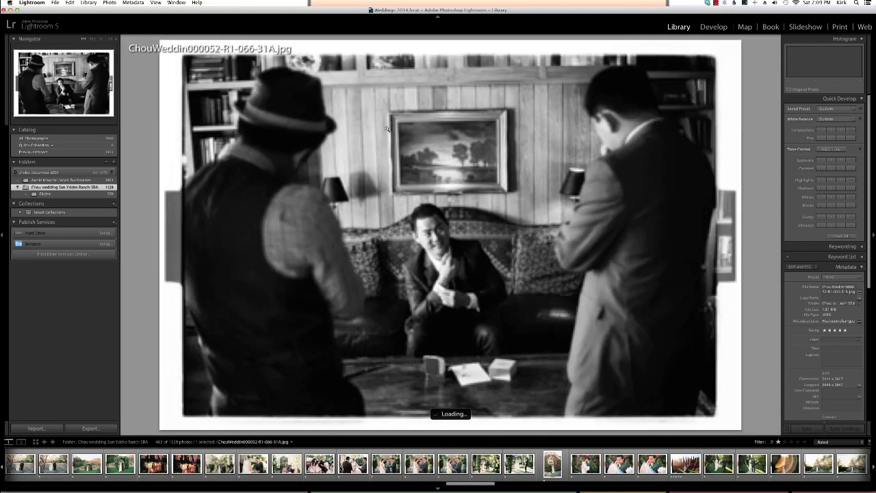
Reset the groom photo in Develop, drop Blacks to -12 with clipping shown, and lift Shadows slightly
{"action": "left_click", "coordinate": [714, 28]}
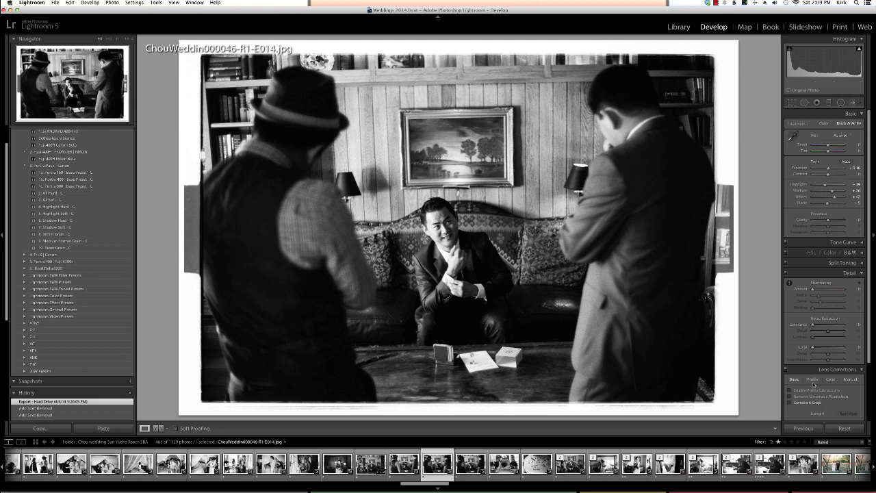
{"action": "left_click", "coordinate": [844, 428]}
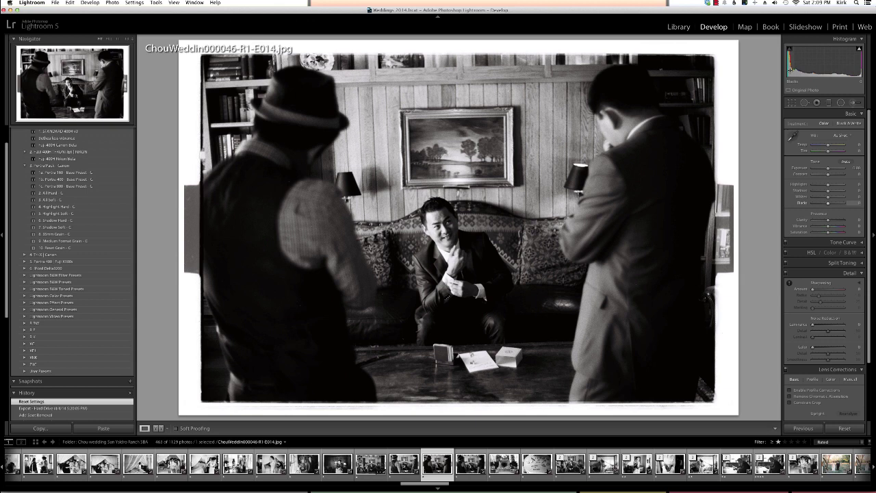
{"action": "key", "text": "j"}
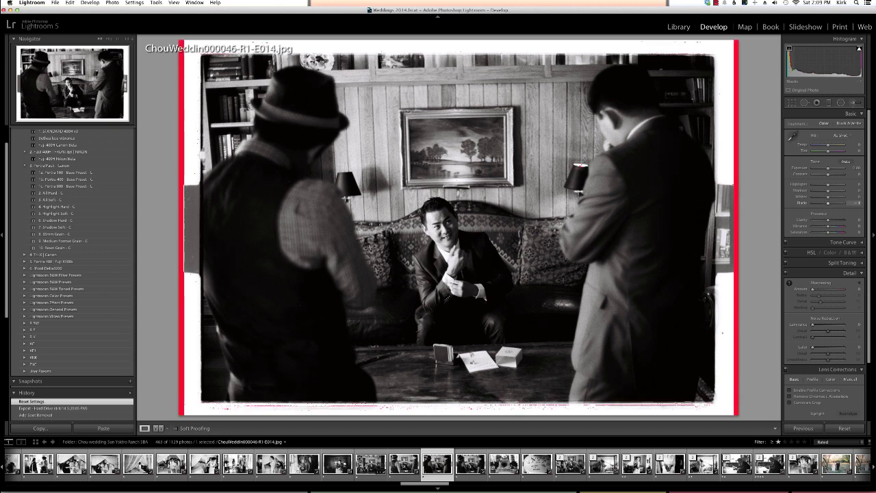
{"action": "left_click_drag", "start_coordinate": [797, 65], "coordinate": [791, 68]}
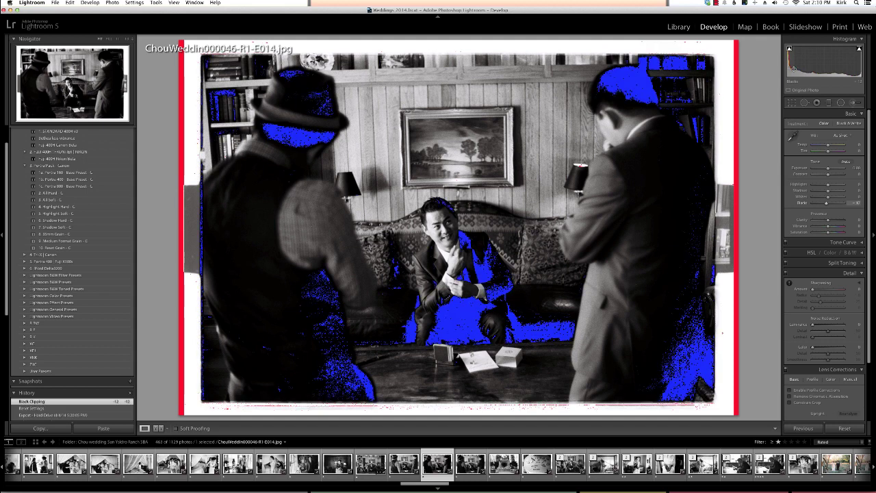
{"action": "left_click_drag", "start_coordinate": [811, 65], "coordinate": [815, 65]}
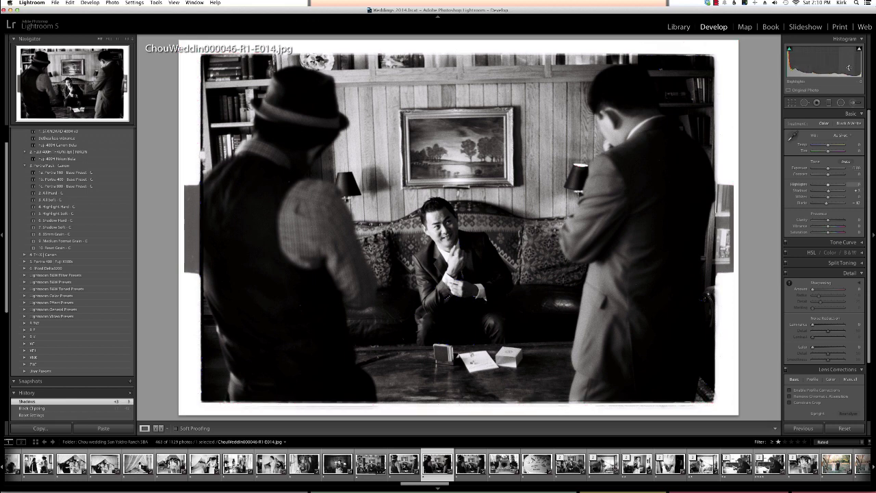
Raise Whites until the border clips, pull Highlights down to recover it, and nudge Exposure up
{"action": "key", "text": "j"}
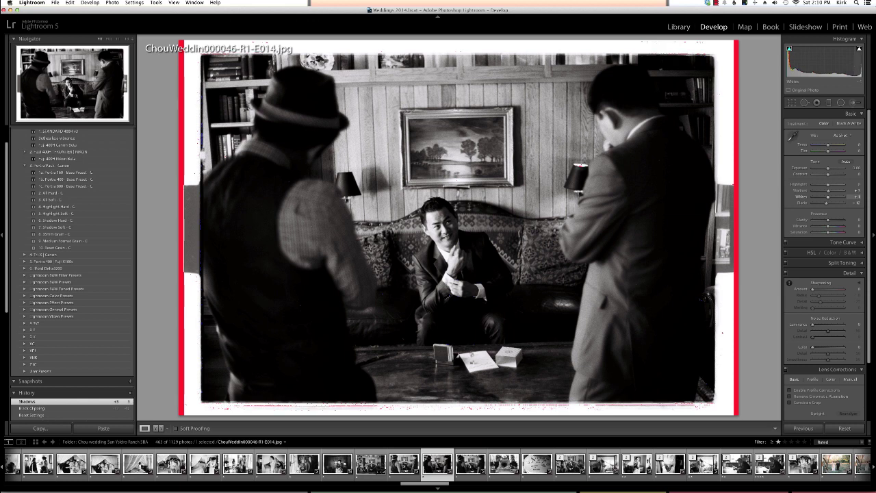
{"action": "left_click_drag", "start_coordinate": [843, 63], "coordinate": [858, 63]}
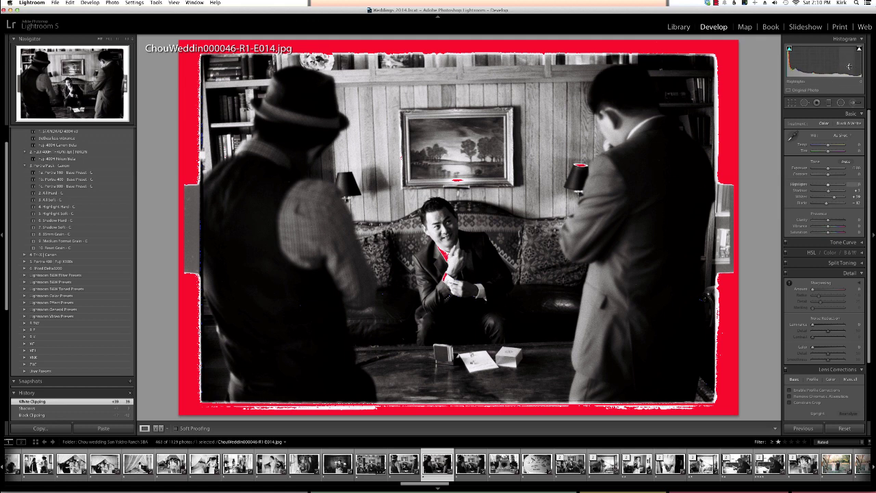
{"action": "left_click_drag", "start_coordinate": [849, 66], "coordinate": [832, 66]}
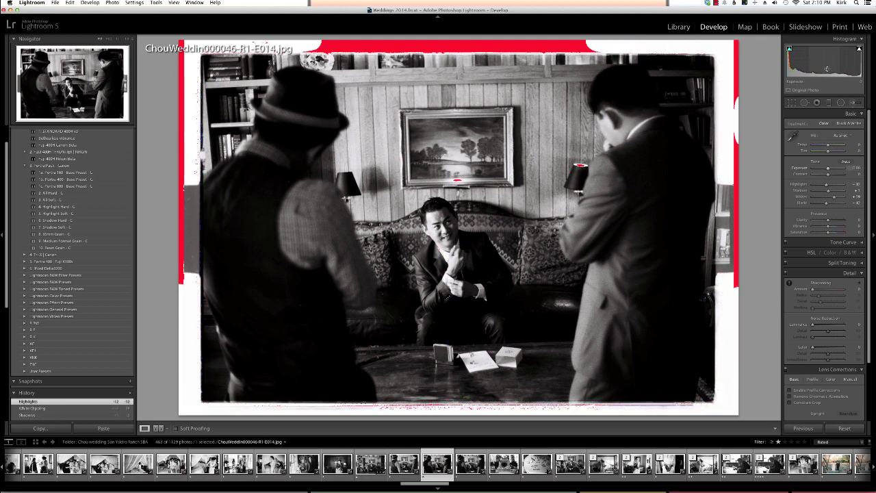
{"action": "key", "text": "j"}
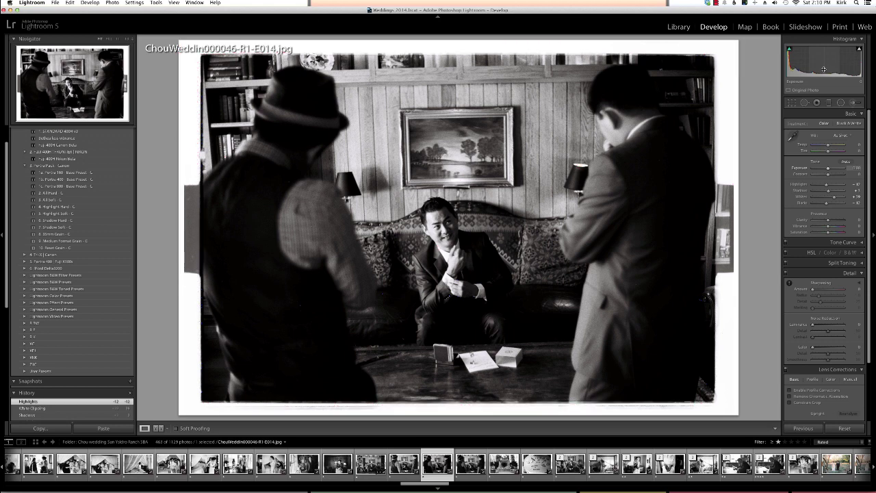
{"action": "left_click_drag", "start_coordinate": [819, 70], "coordinate": [821, 68]}
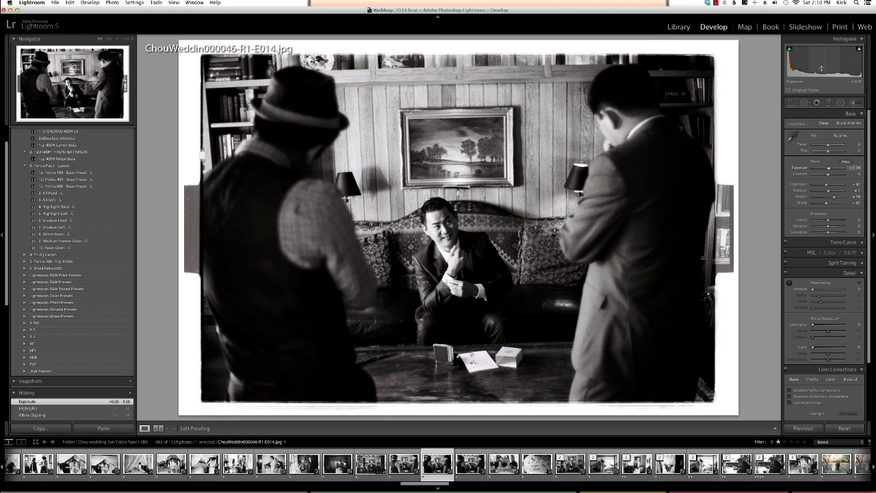
Compare against the original, then undo the Exposure and Highlights changes, keeping black, shadow and white adjustments
{"action": "left_click", "coordinate": [843, 429]}
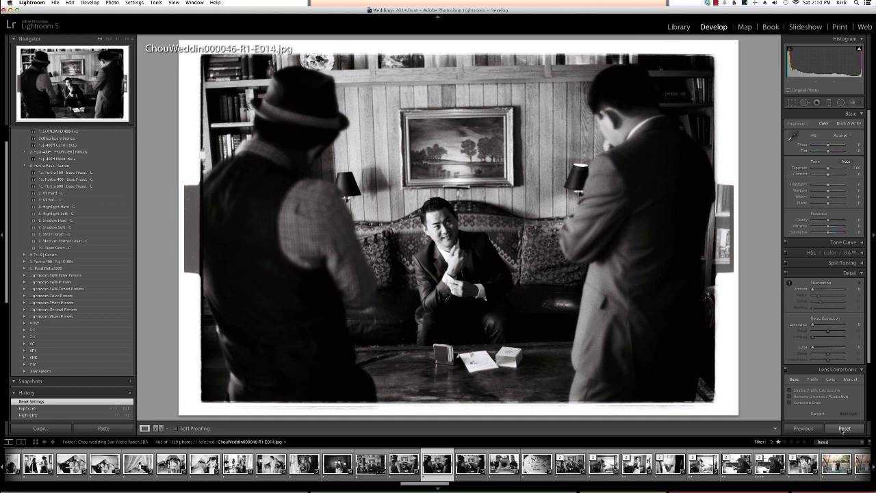
{"action": "key", "text": "super+z"}
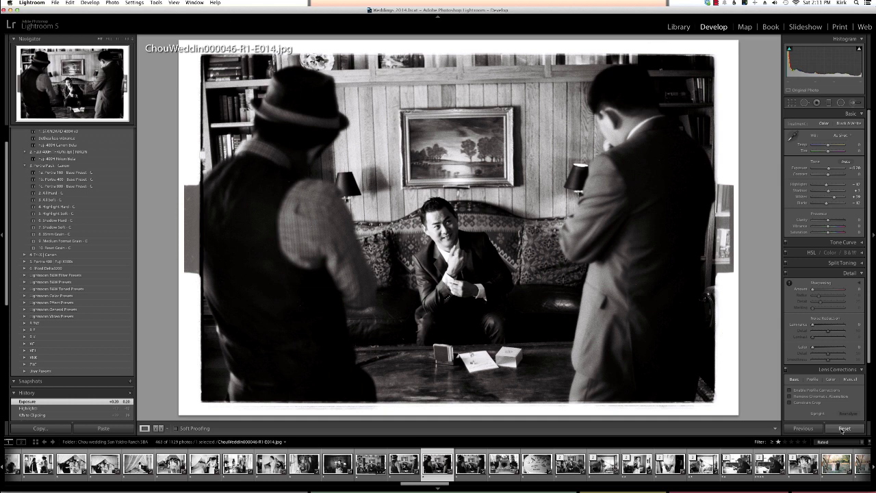
{"action": "key", "text": "super+z"}
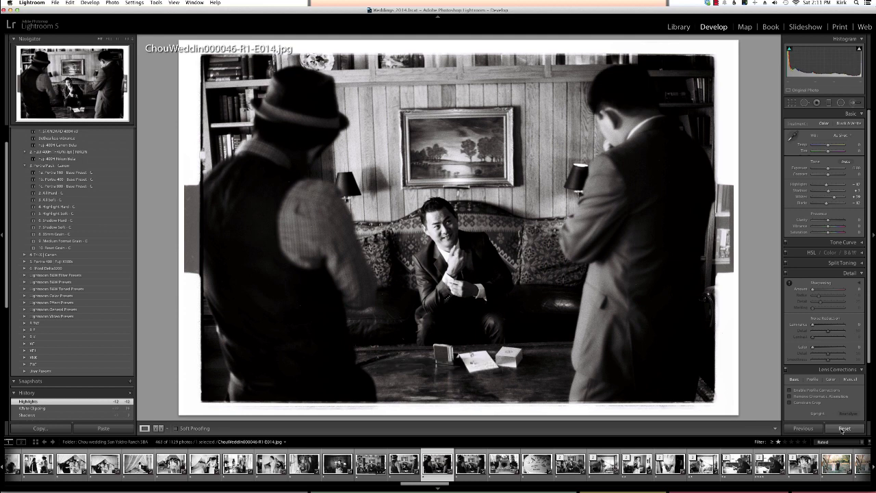
{"action": "key", "text": "super+z"}
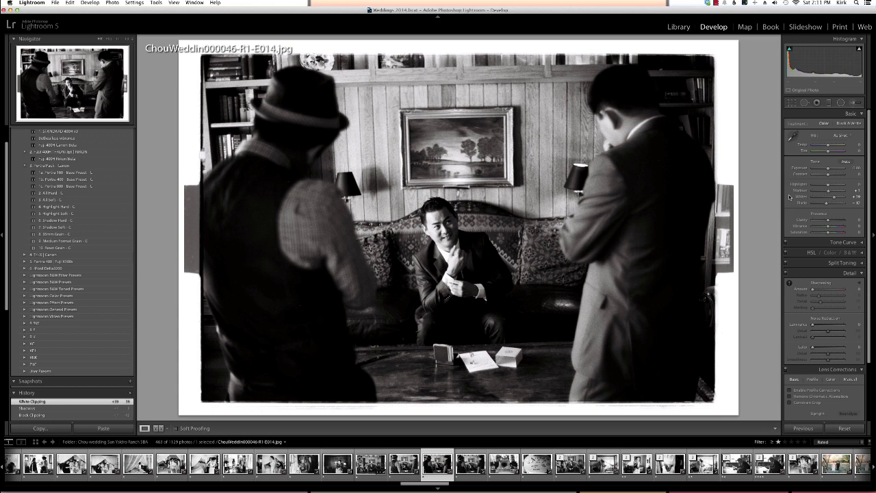
Return to the Library grid view and scroll down through the colour wedding thumbnails
{"action": "left_click", "coordinate": [677, 26]}
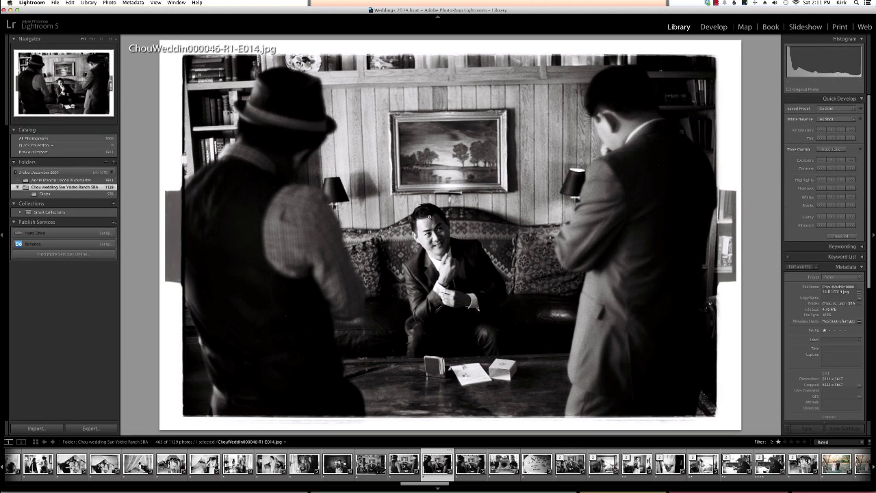
{"action": "key", "text": "g"}
{"action": "scroll", "coordinate": [438, 199], "scroll_direction": "down", "scroll_amount": 5}
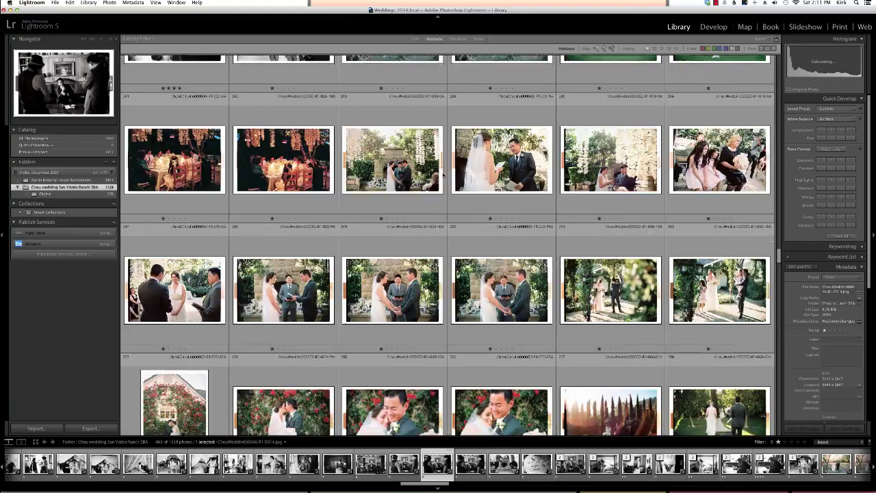
{"action": "scroll", "coordinate": [441, 173], "scroll_direction": "down", "scroll_amount": 15}
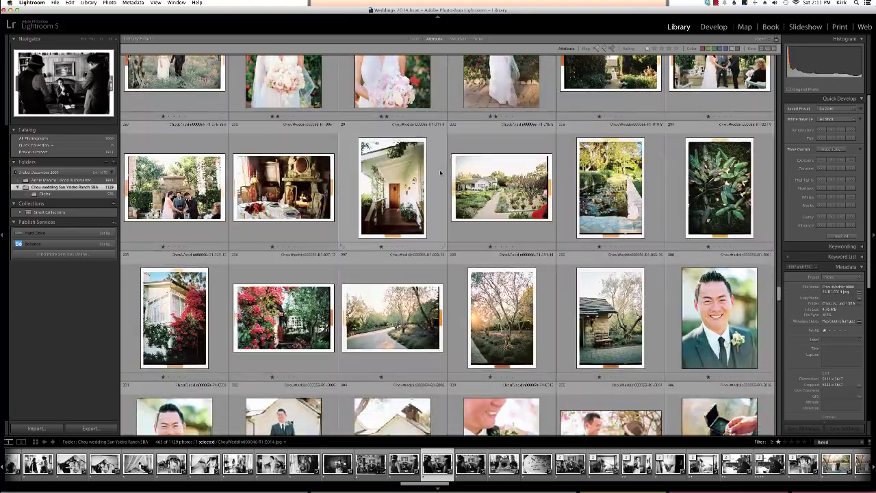
{"action": "scroll", "coordinate": [440, 173], "scroll_direction": "down", "scroll_amount": 20}
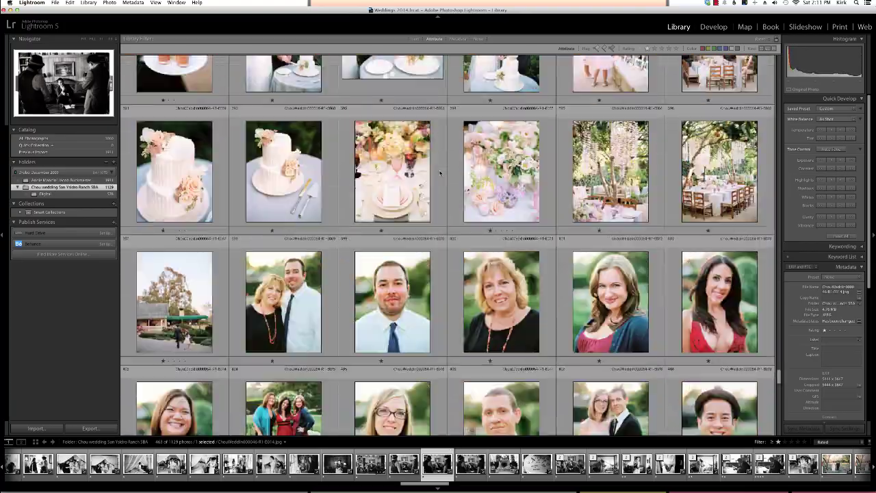
{"action": "scroll", "coordinate": [440, 172], "scroll_direction": "down", "scroll_amount": 5}
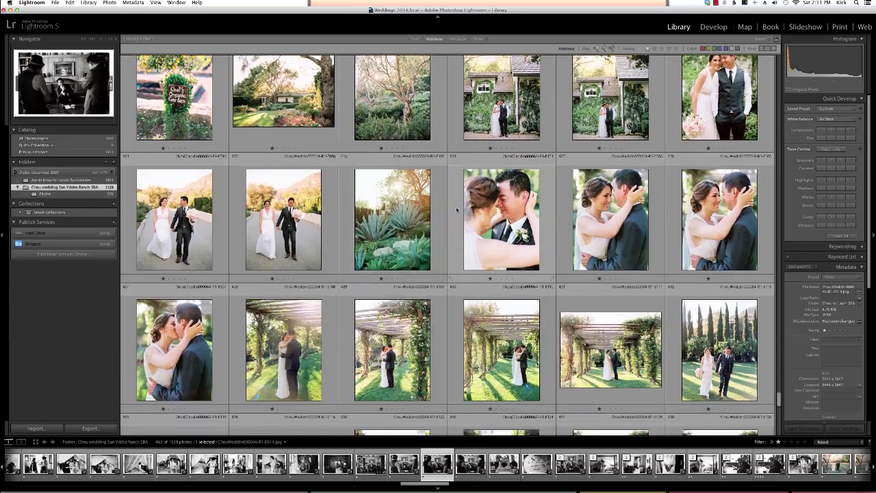